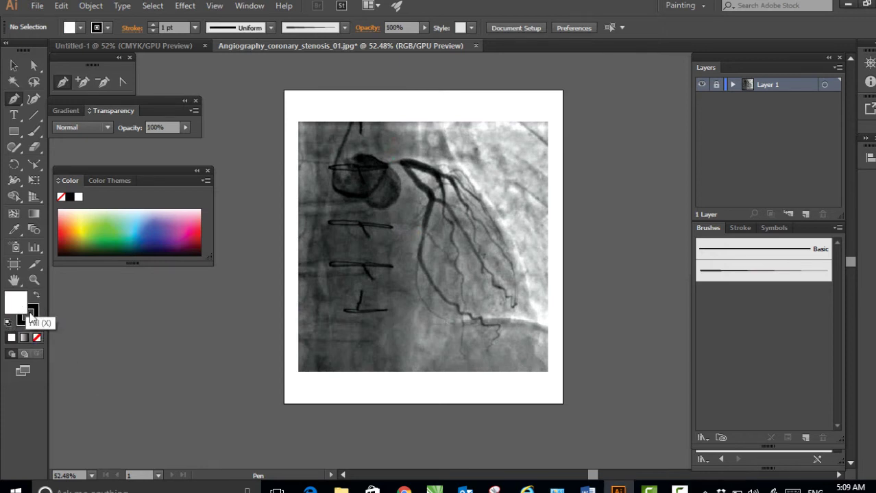
Set the fill to None, keep the Basic brush, and add Layer 2 above the angiogram.
click(37, 338)
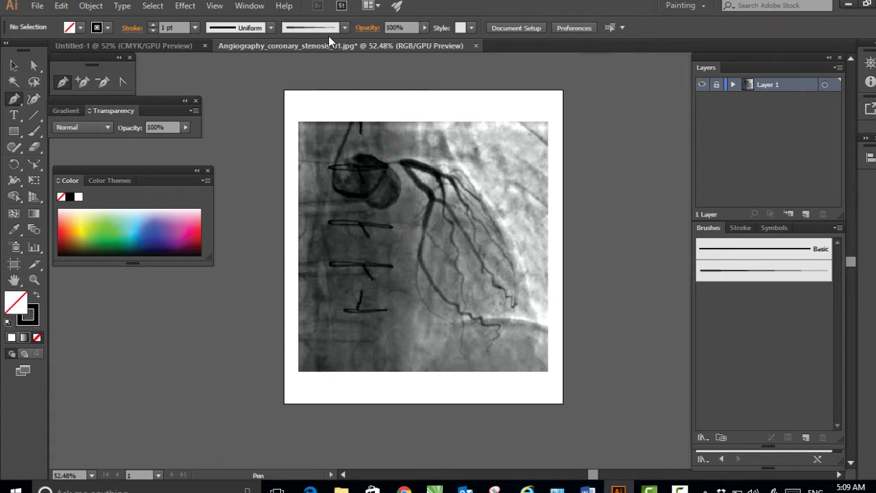
click(344, 28)
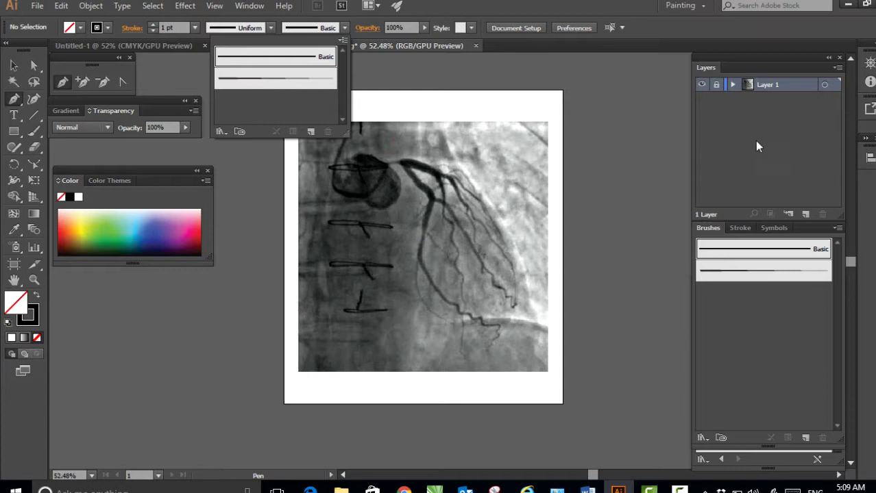
click(806, 216)
click(805, 217)
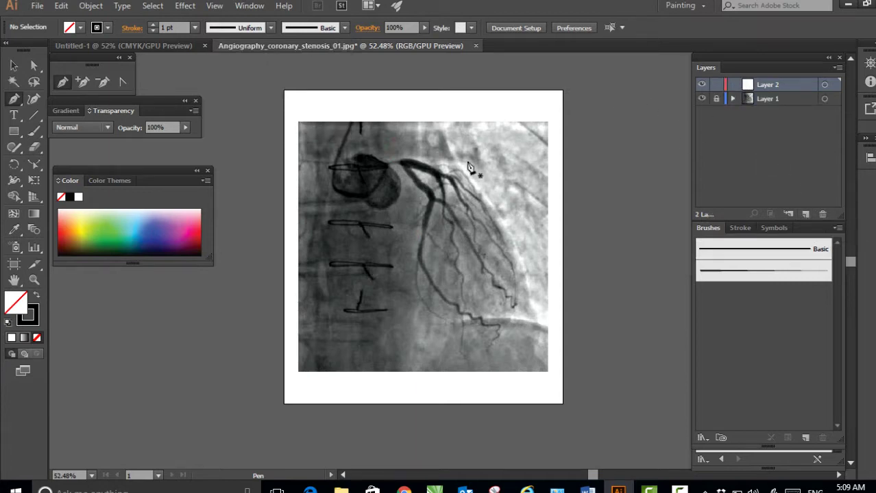
Trace the heart's top and right side with the Pen tool.
click(371, 123)
drag(372, 155, 449, 164)
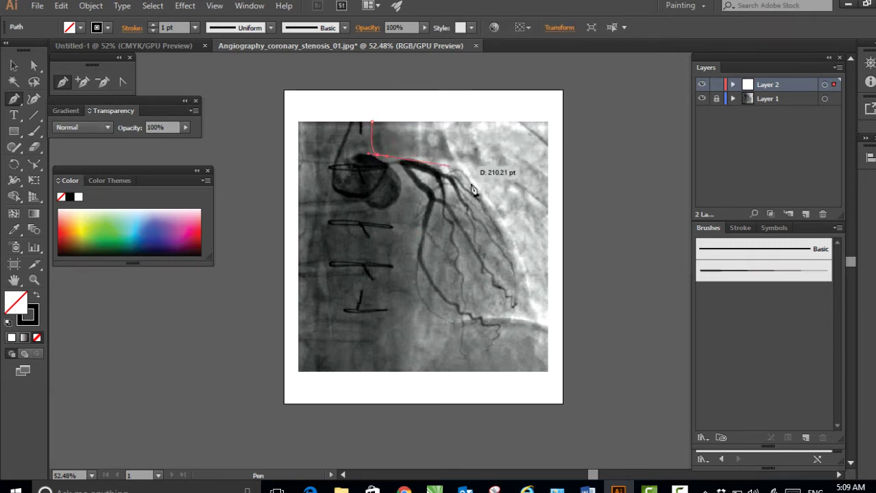
drag(526, 319, 525, 466)
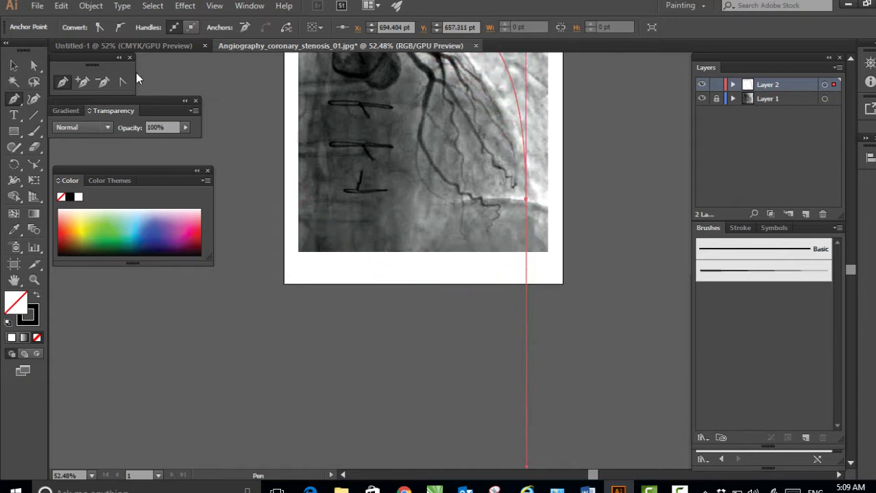
Pull the right-side anchor's handle down to round the heart's right curve.
click(123, 81)
scroll(488, 346, down, 5)
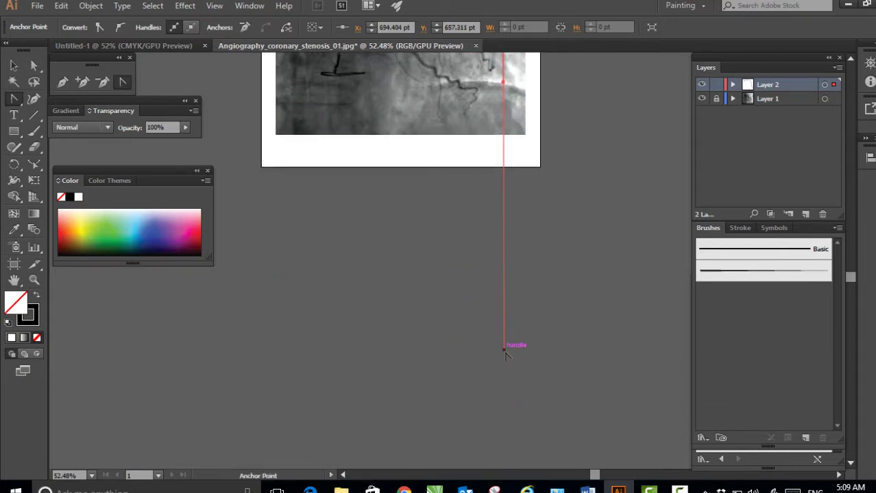
drag(428, 195, 442, 419)
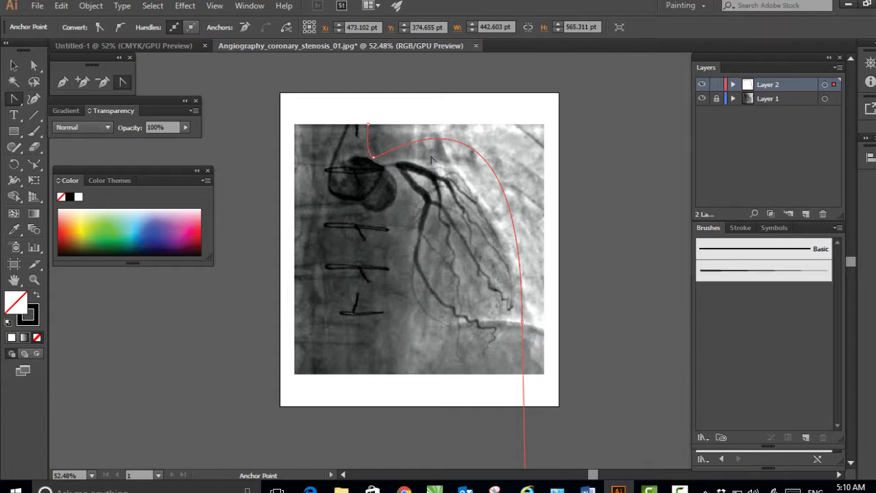
key(a)
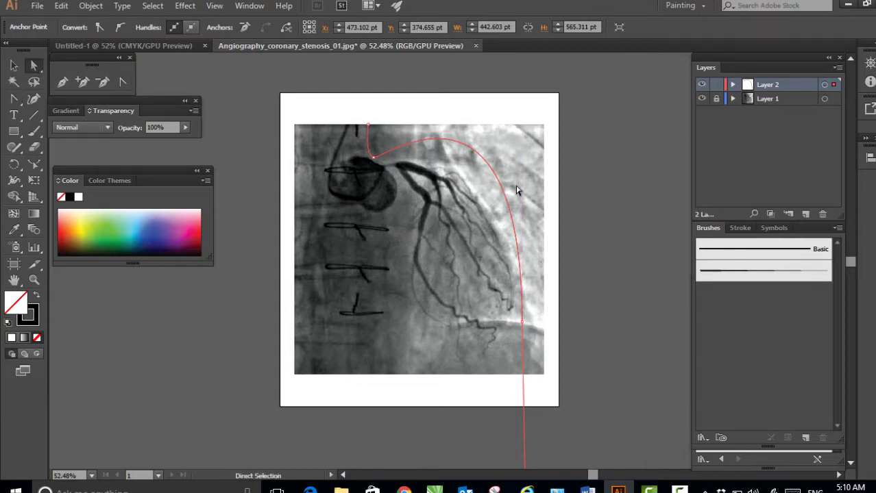
click(522, 321)
key(space)
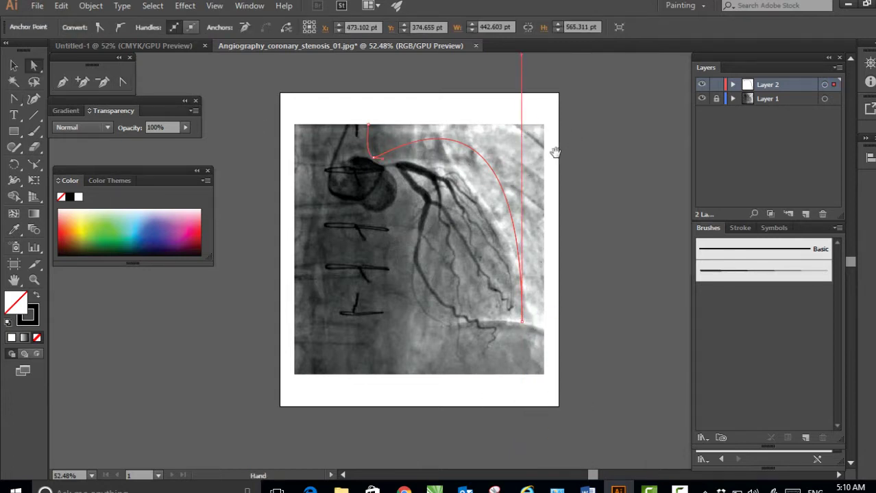
drag(555, 152, 554, 214)
drag(523, 172, 528, 248)
key(space)
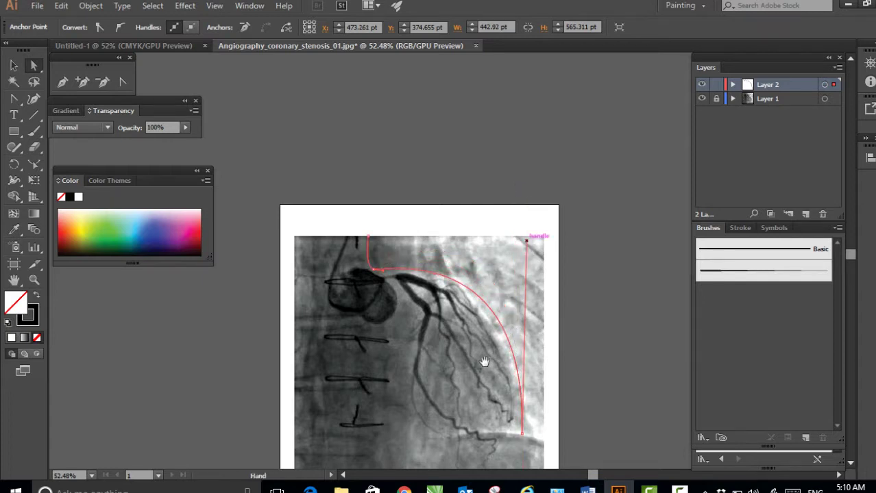
drag(479, 309, 490, 179)
Continue the outline along the heart's bottom edge, ending with a corner and vertical segment at bottom-left.
key(p)
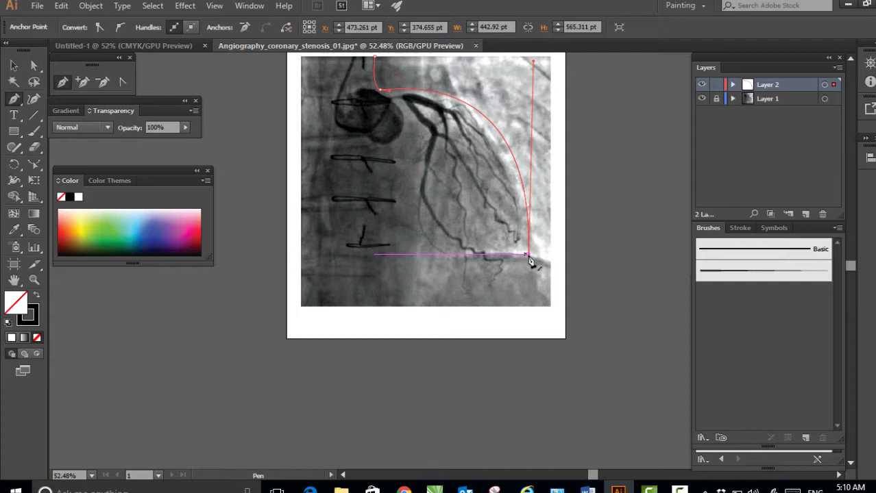
click(530, 263)
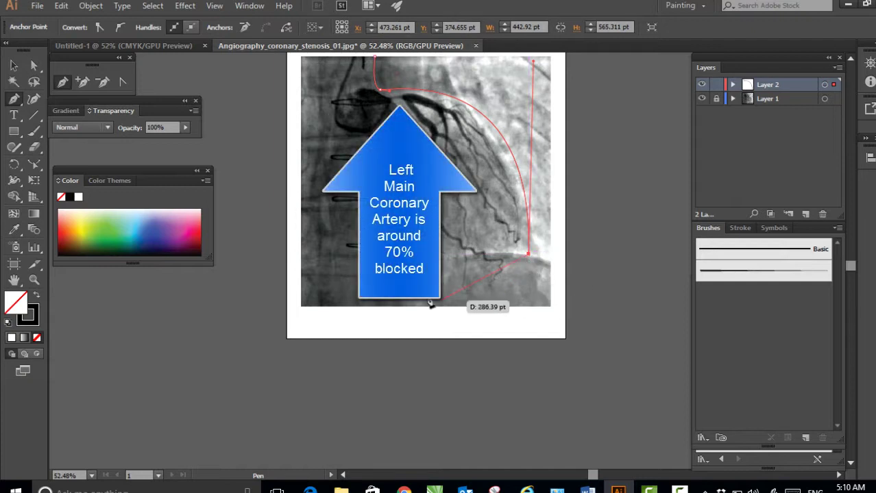
mouse_move(377, 284)
mouse_down()
mouse_move(255, 245)
mouse_move(234, 242)
mouse_move(227, 251)
mouse_up()
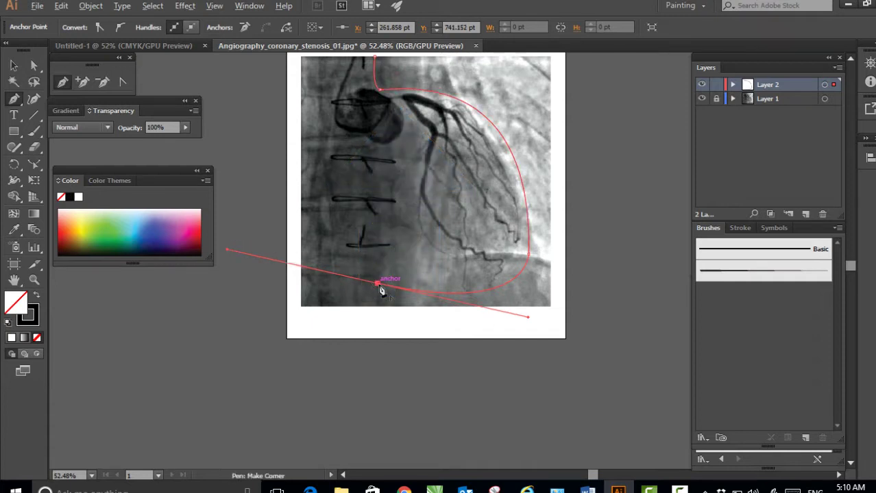
click(378, 284)
click(335, 271)
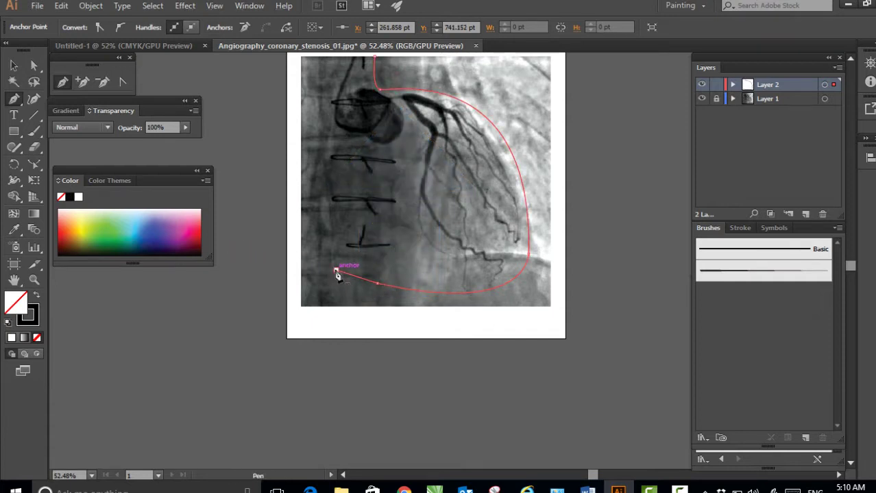
click(336, 331)
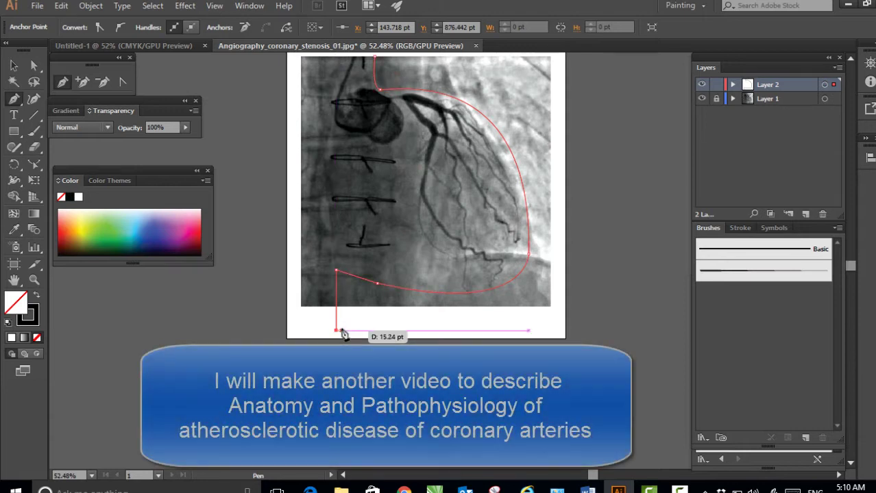
ctrl+click(321, 66)
Draw a new curved path down the heart's left side from the image's top-left.
scroll(321, 66, up, 1)
click(319, 57)
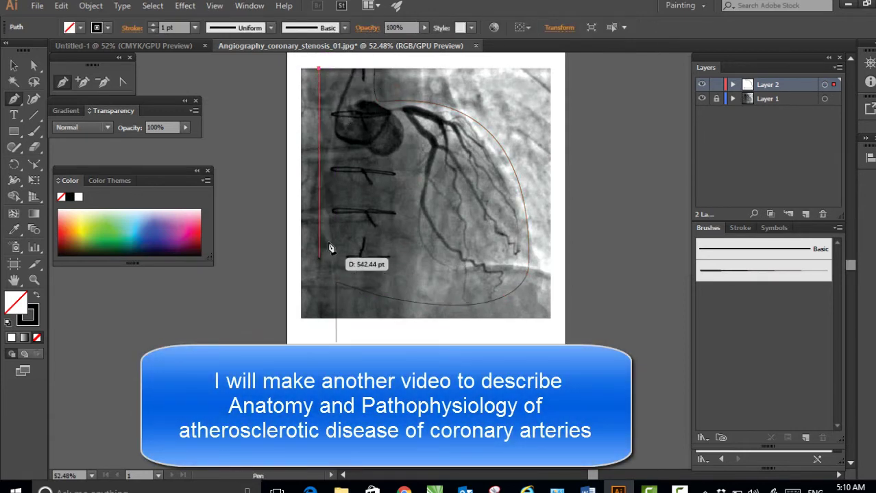
drag(290, 343, 310, 466)
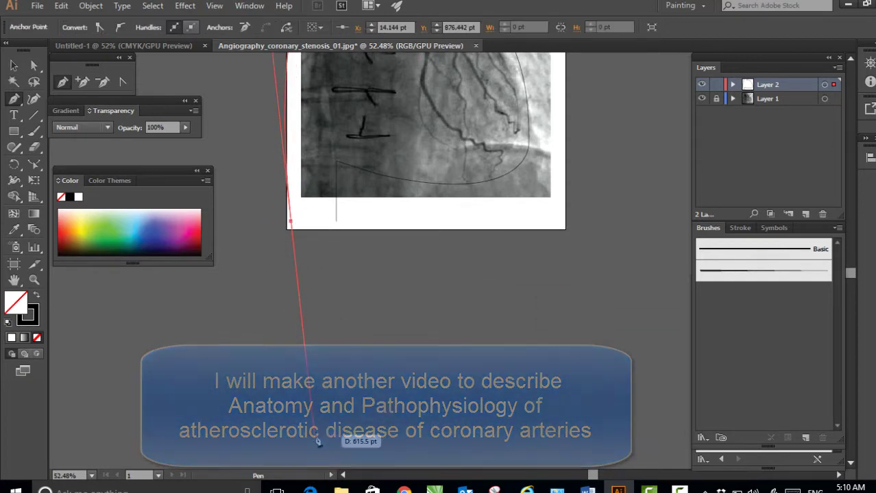
drag(391, 186, 366, 337)
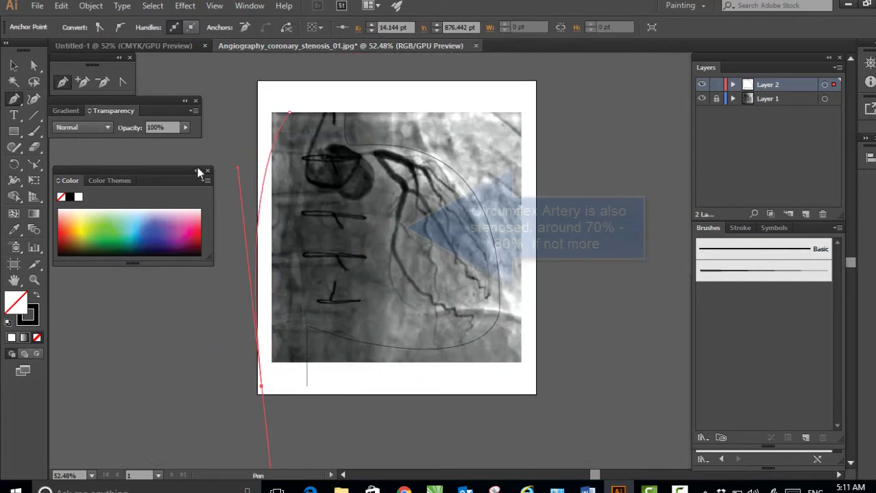
Bend the left-edge path with the Reshape tool to follow the heart's contour.
click(33, 65)
click(33, 165)
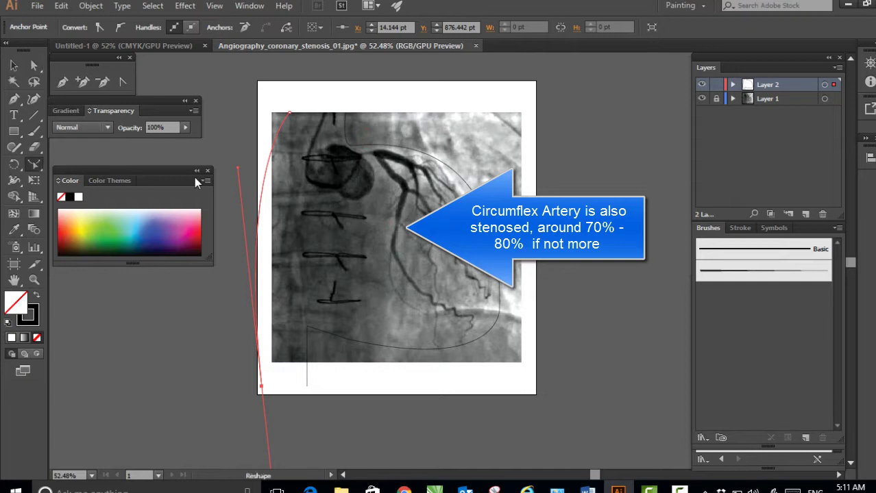
drag(266, 193, 271, 193)
drag(291, 118, 277, 199)
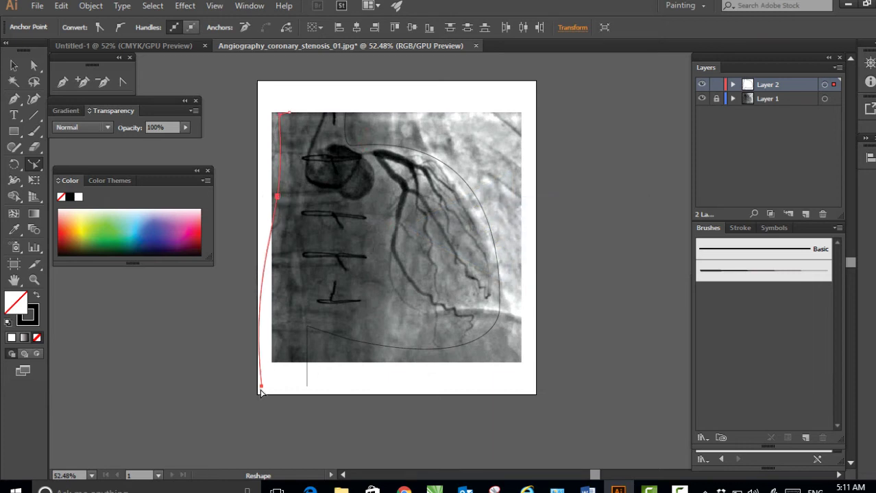
Move the left path's bottom end up and hide the angiogram to see only the outline paths.
drag(261, 390, 264, 362)
click(702, 99)
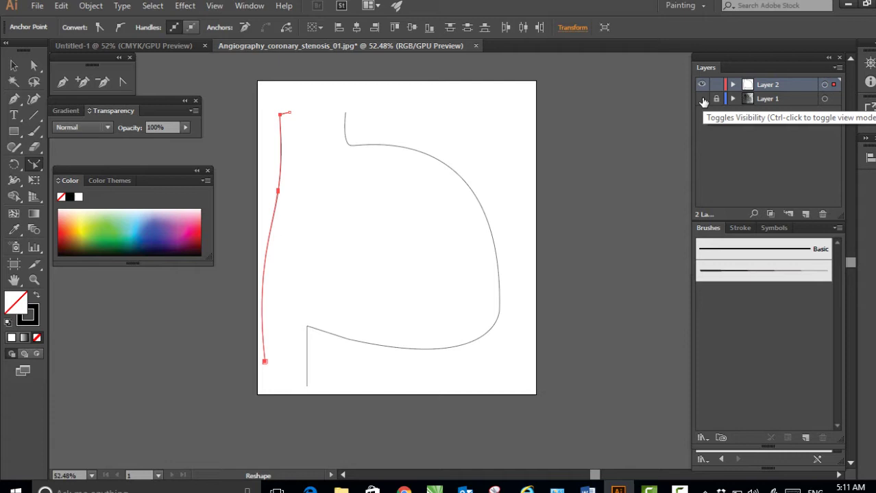
click(701, 99)
click(701, 98)
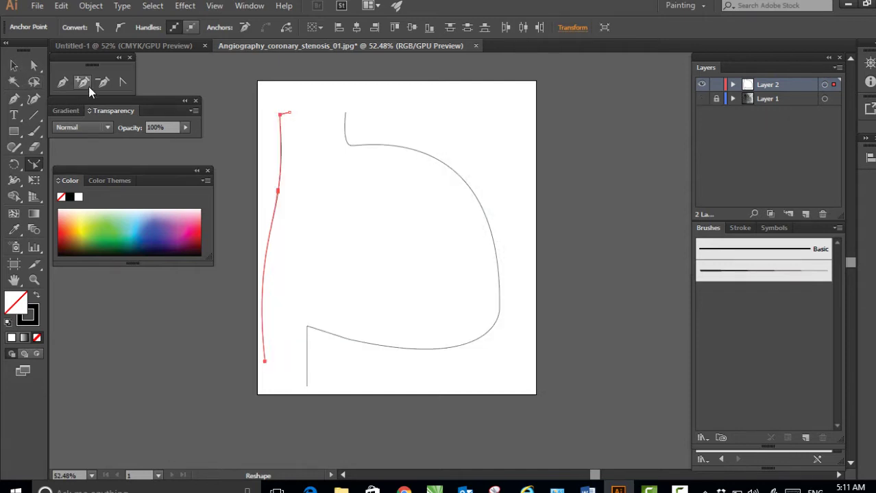
key(v)
click(331, 150)
drag(298, 122, 500, 125)
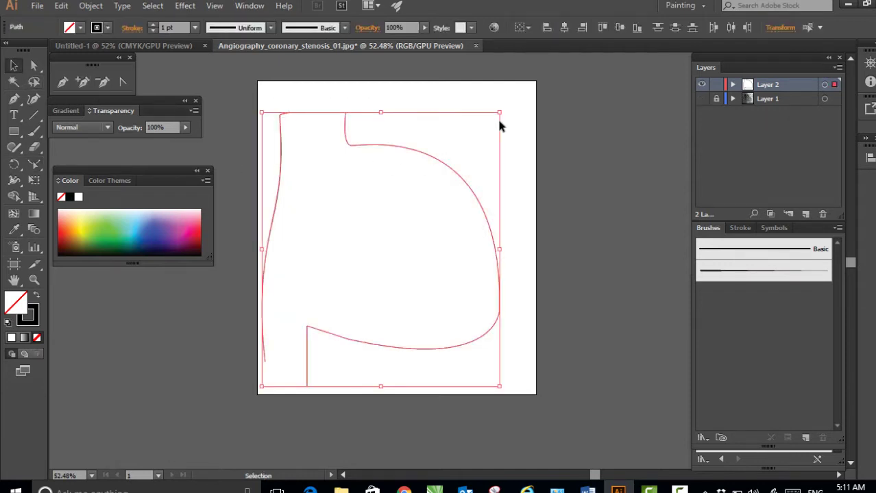
Join the two top endpoints of the outline with Ctrl+J.
key(a)
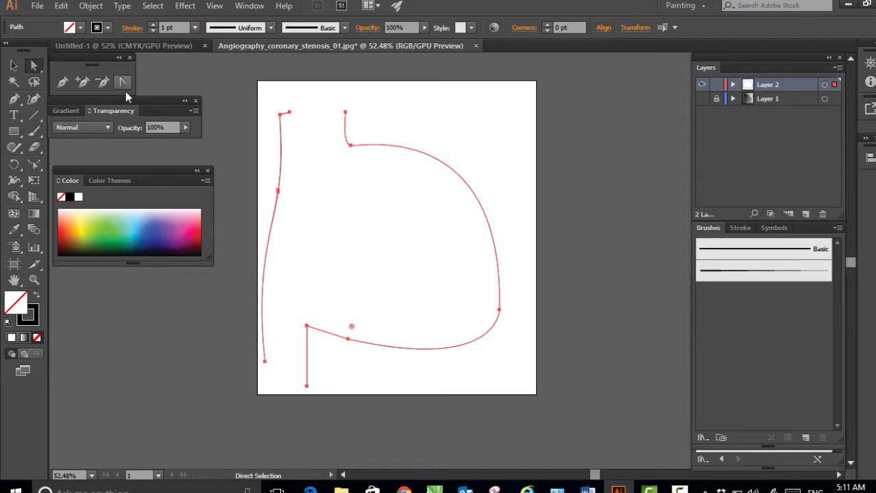
drag(289, 112, 385, 131)
key(v)
key(ctrl+j)
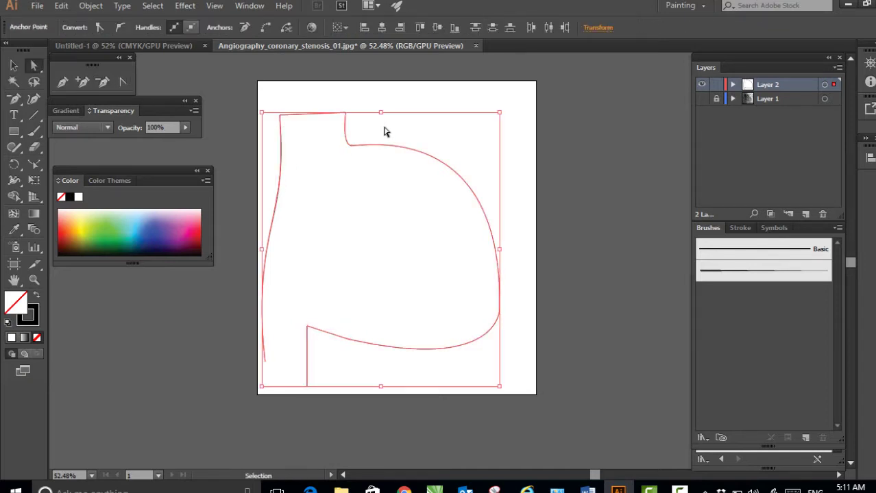
key(a)
Join the two bottom endpoints and show the angiography image again.
drag(248, 349, 340, 410)
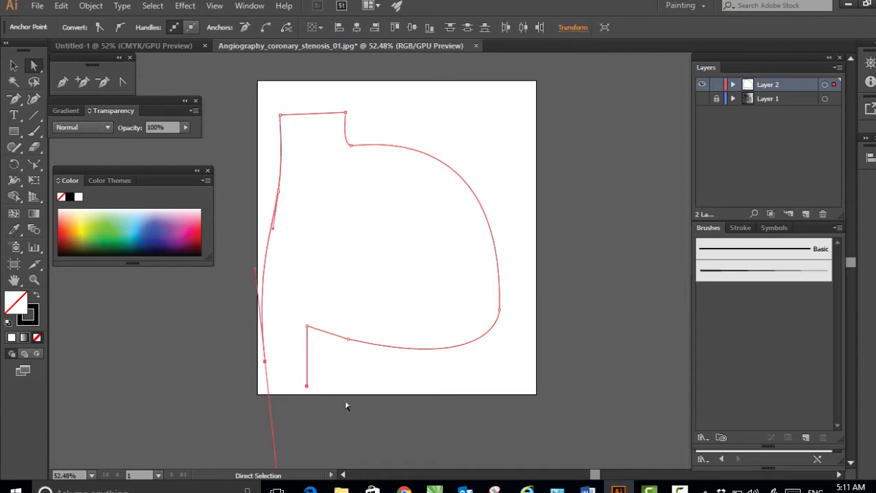
key(ctrl+j)
click(701, 100)
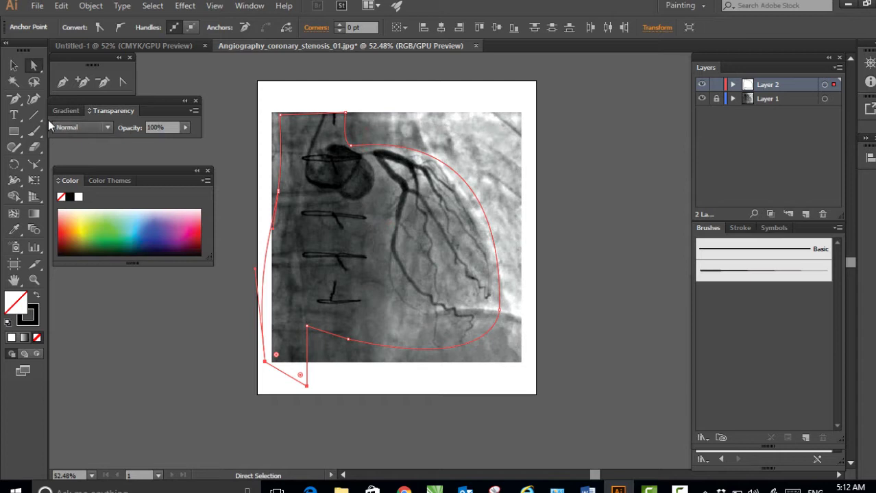
click(14, 99)
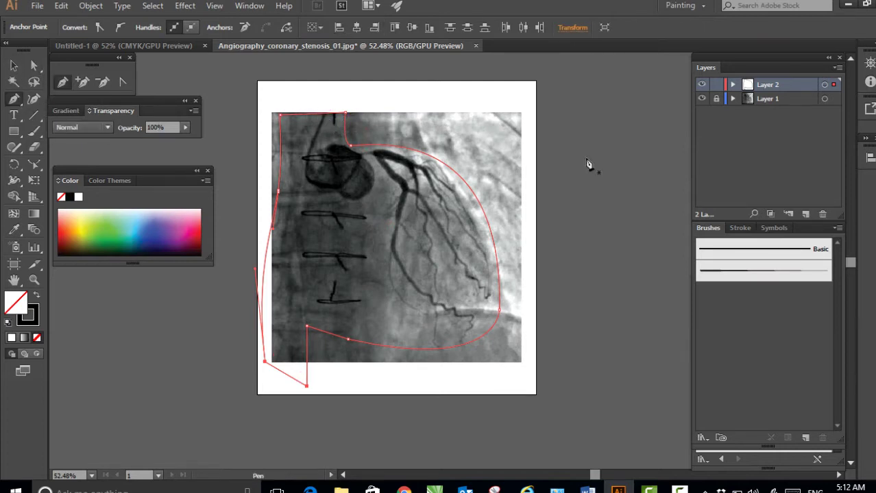
Give the heart outline a 5 pt stroke weight and deselect it.
click(742, 227)
click(786, 244)
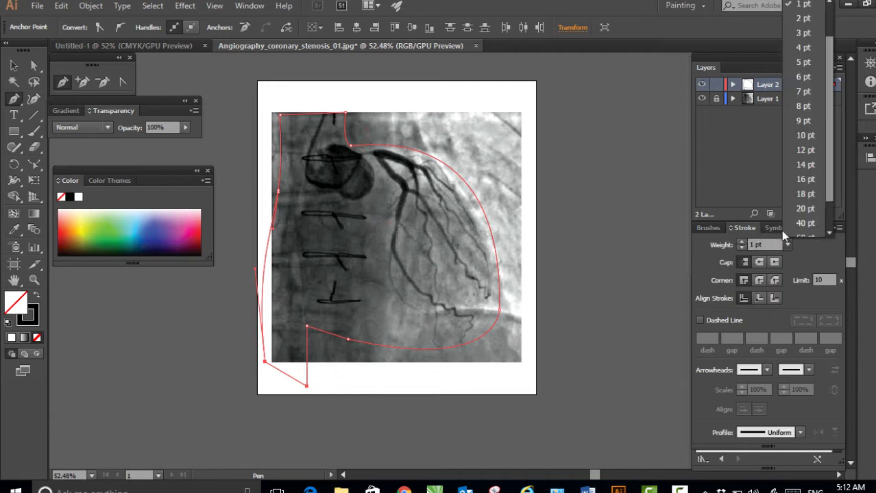
click(799, 62)
click(20, 66)
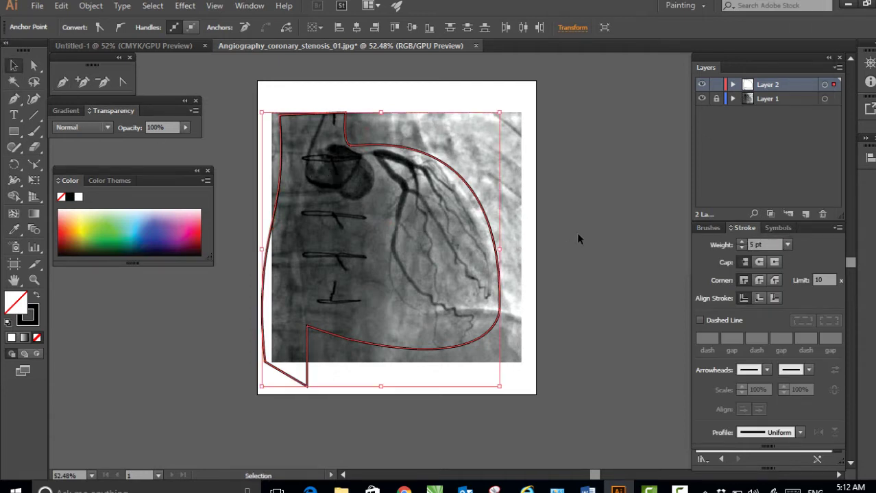
click(577, 234)
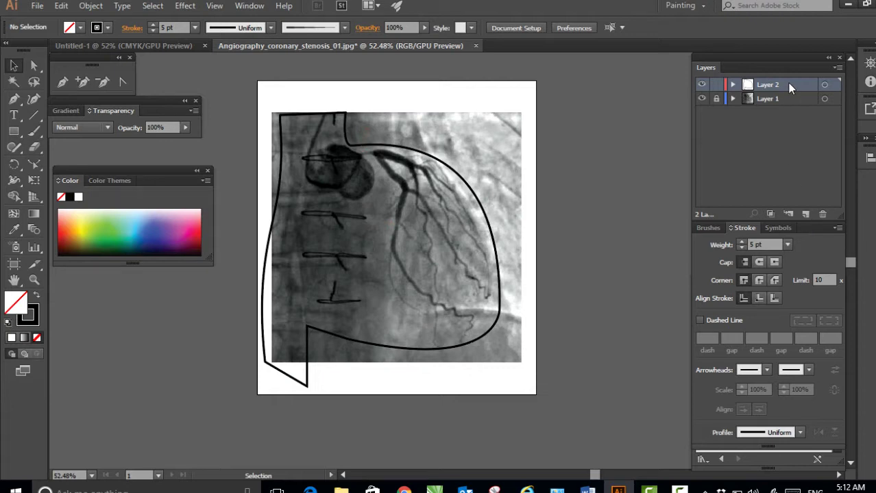
Add Layer 3 and paste a copy of the Layer 2 heart outline onto it.
click(806, 215)
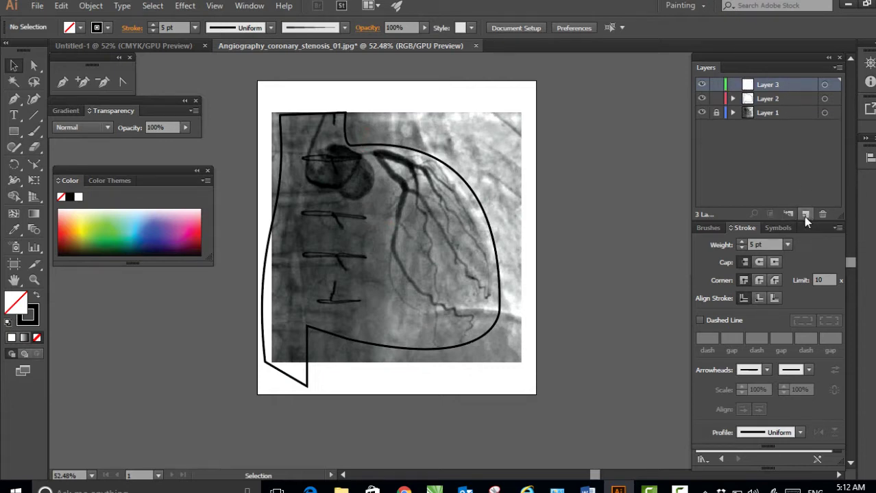
click(768, 99)
click(499, 296)
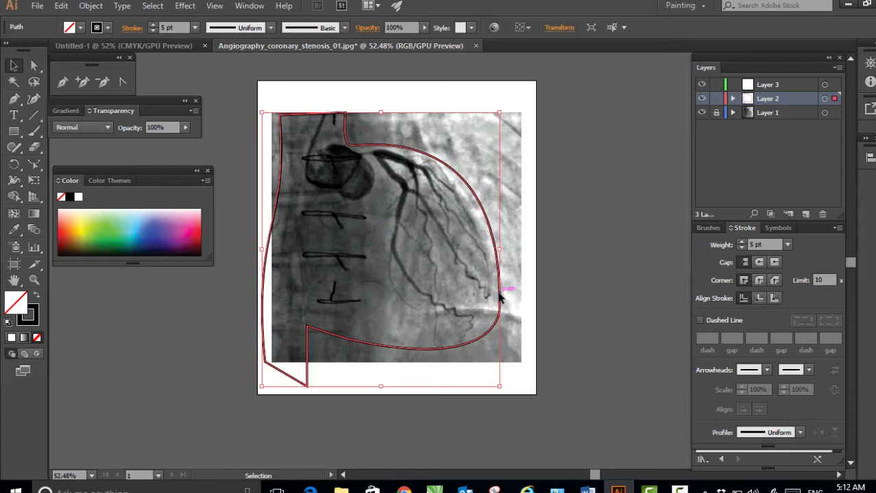
key(a)
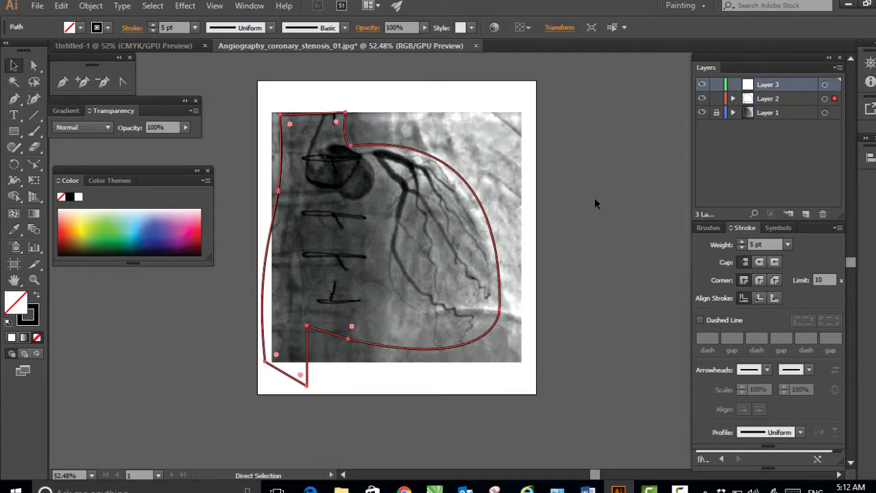
key(ctrl+c)
key(ctrl+v)
key(v)
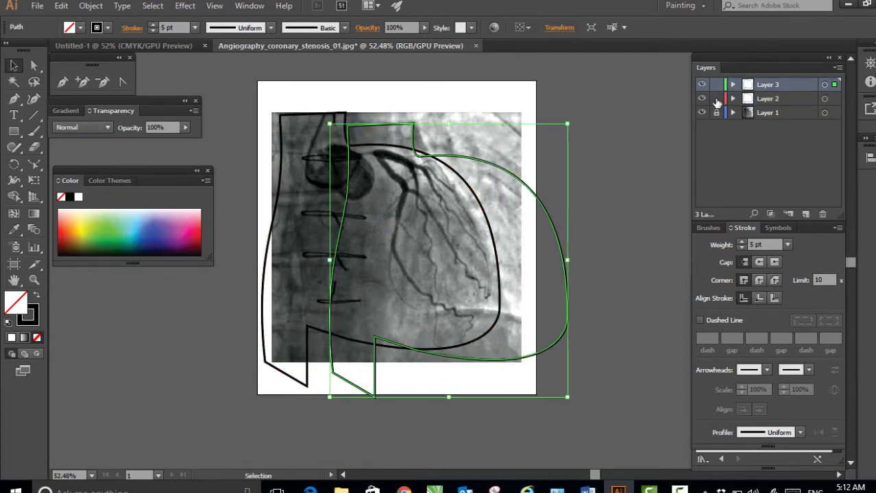
Nudge the outline copy left and up until it sits exactly over the original.
click(701, 99)
click(702, 99)
key(shift+Left)
key(shift+Left)
key(shift+Left)
key(shift+Left)
key(shift+Left)
key(shift+Left)
key(shift+Left)
key(shift+Left)
key(shift+Left)
key(shift+Left)
key(shift+Left)
key(shift+Left)
key(shift+Left)
key(shift+Left)
key(shift+Left)
key(shift+Left)
key(shift+Left)
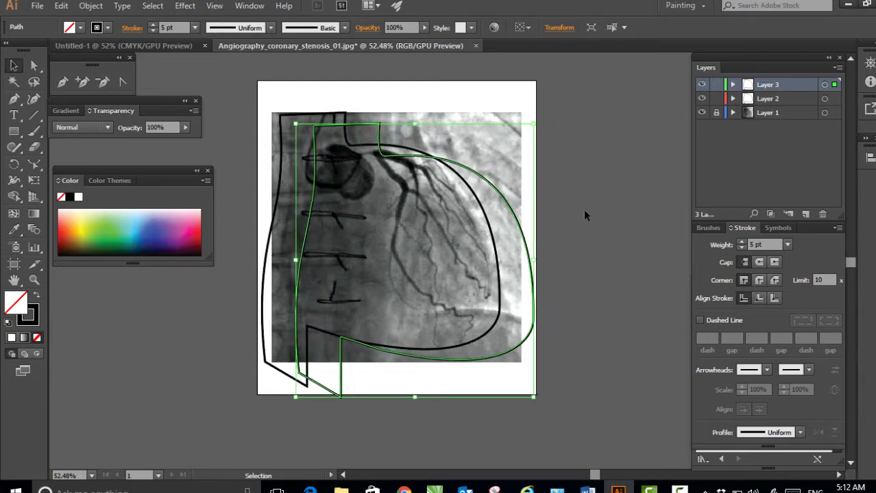
key(shift+Left)
key(shift+Left)
key(shift+Left)
key(shift+Left)
key(shift+Up)
key(shift+Up)
key(shift+Up)
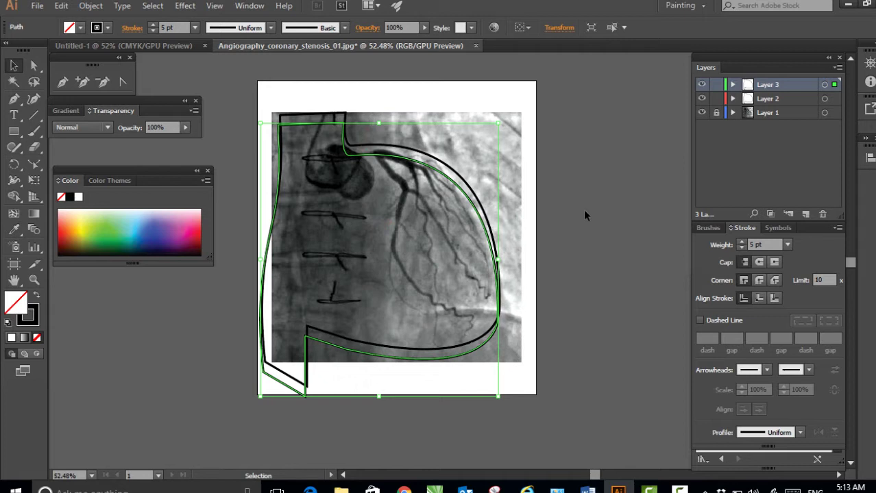
key(Right)
key(Right)
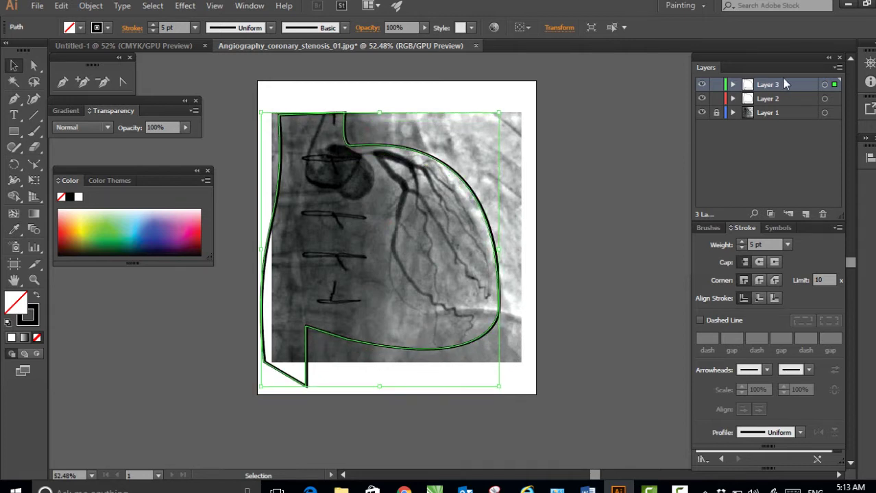
Rename Layer 3 to 'Outline' and make Layer 2 active again.
double_click(769, 85)
text(OUtline)
key(Return)
click(758, 102)
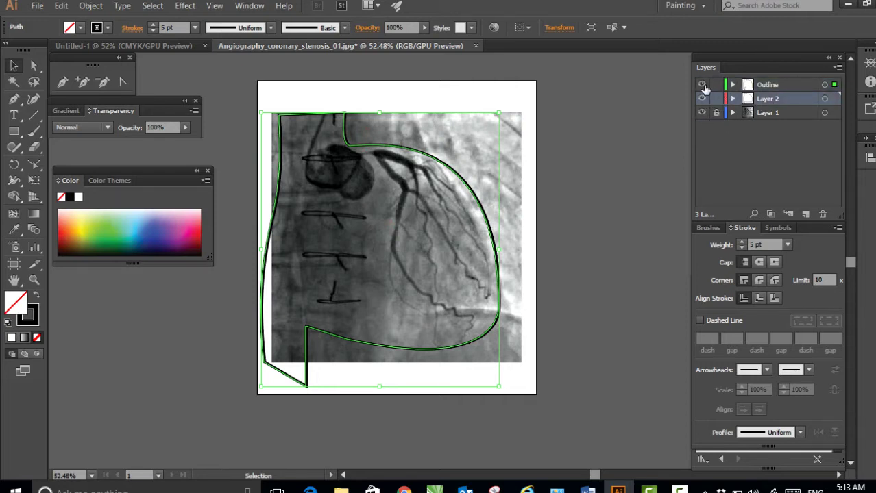
Hide and lock the Outline layer, then remove the stroke from the original heart path.
click(702, 84)
click(717, 85)
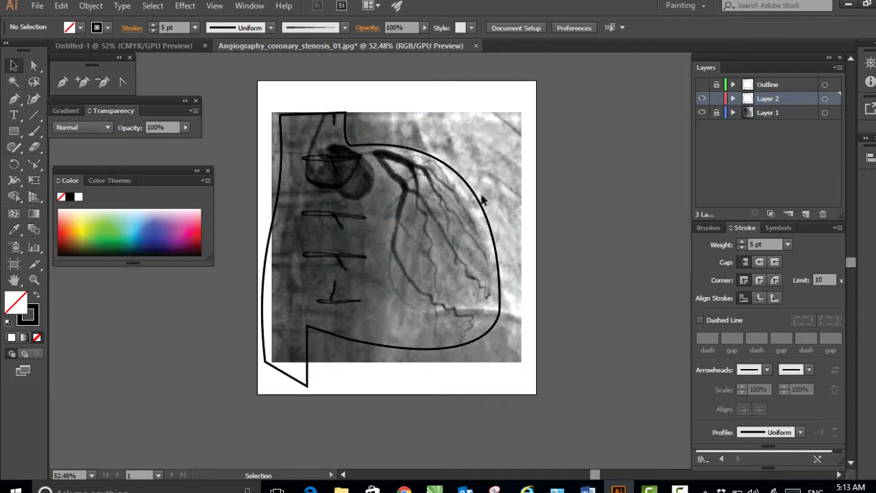
click(496, 237)
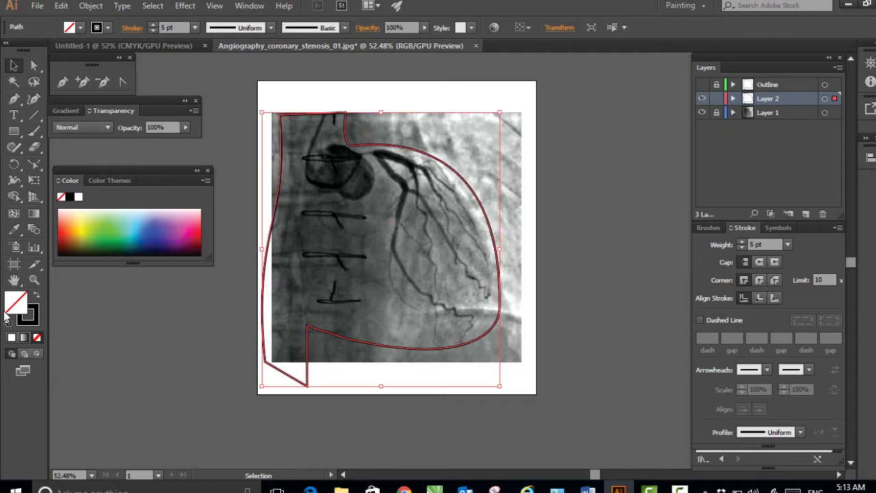
click(37, 338)
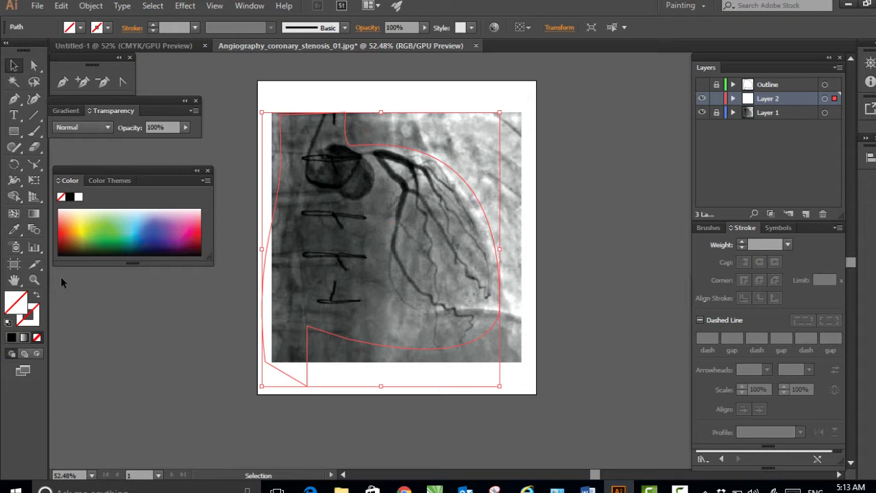
Fill the heart shape with grey #686060 at 50% opacity.
double_click(26, 306)
drag(137, 231, 131, 240)
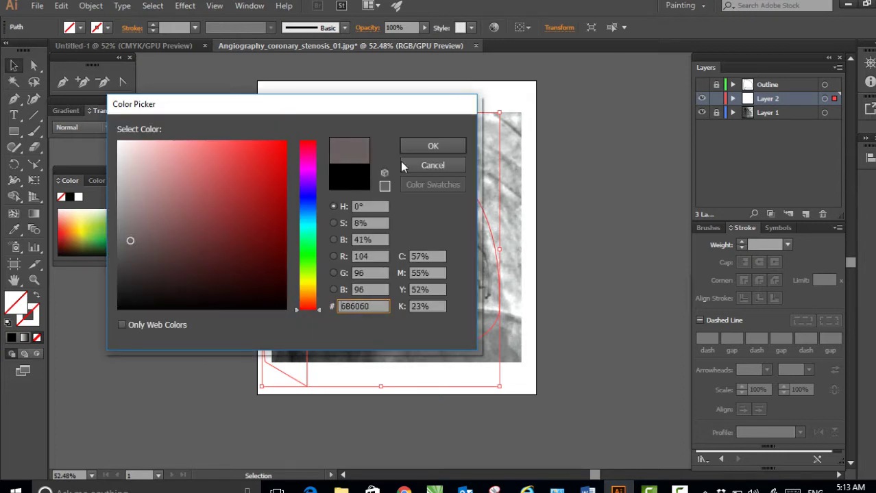
click(431, 147)
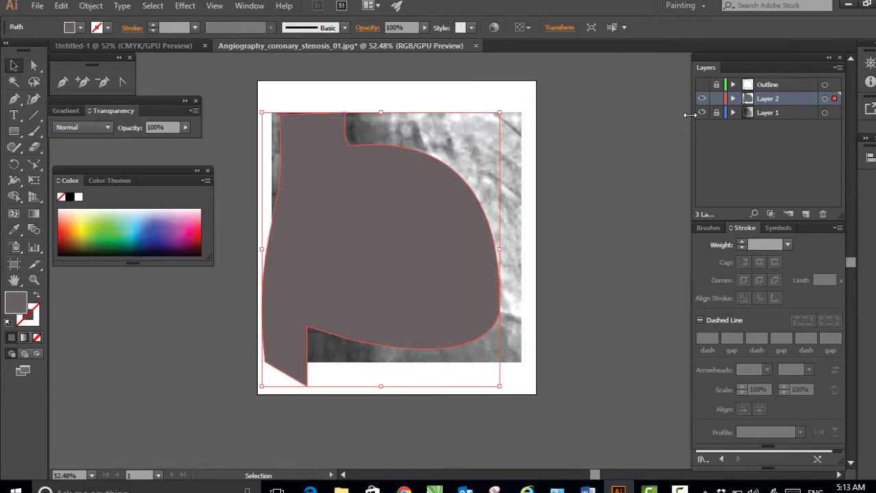
click(425, 27)
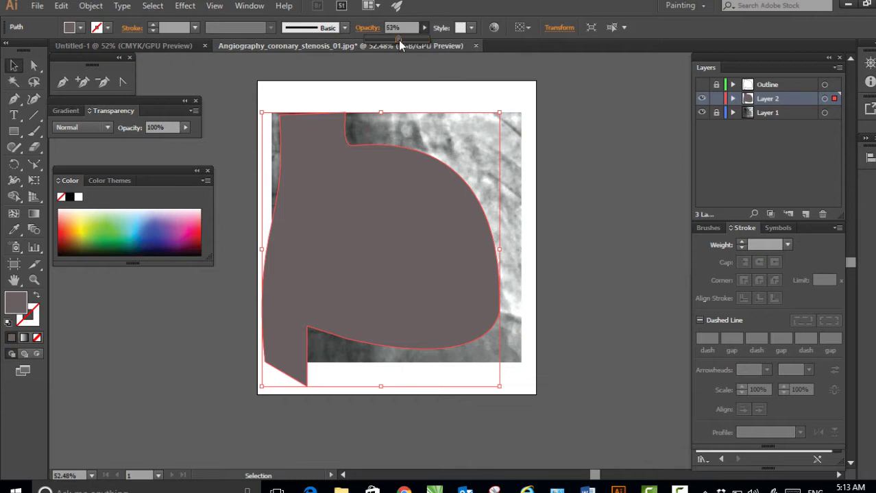
drag(398, 40, 395, 39)
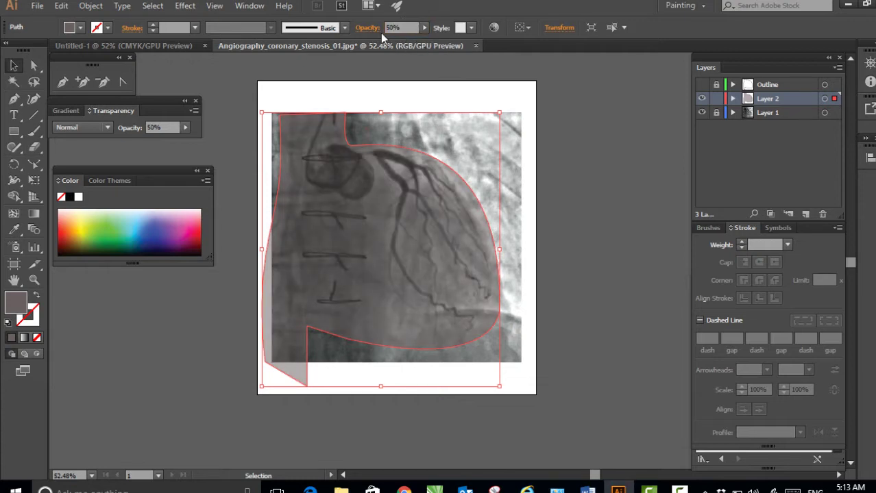
Compare the grey shape with and without the angiogram, then deselect and zoom in on the heart.
click(701, 112)
click(702, 113)
click(701, 113)
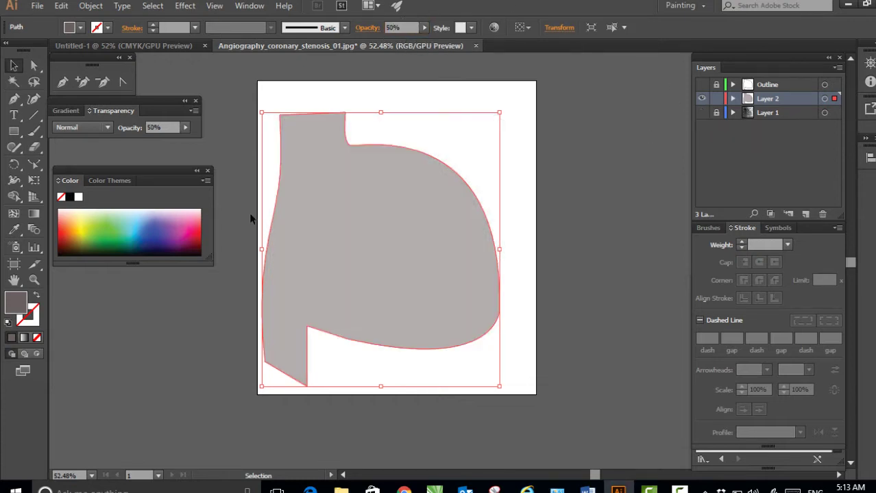
click(559, 146)
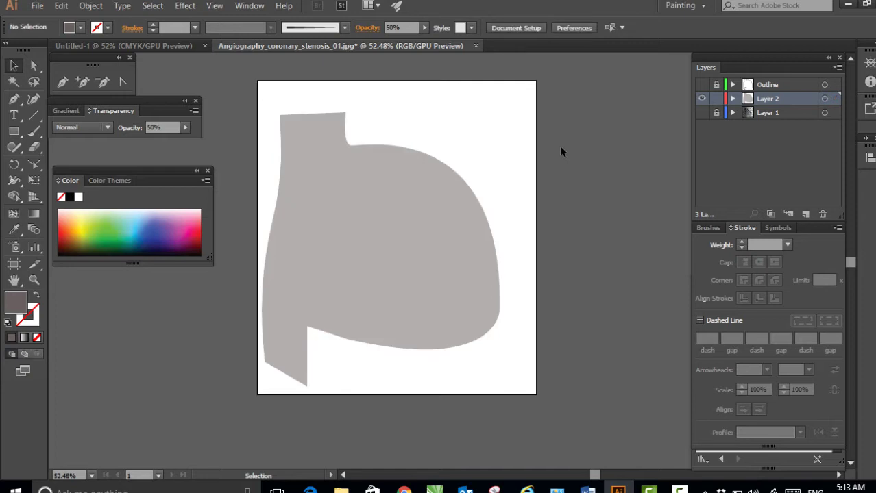
click(701, 113)
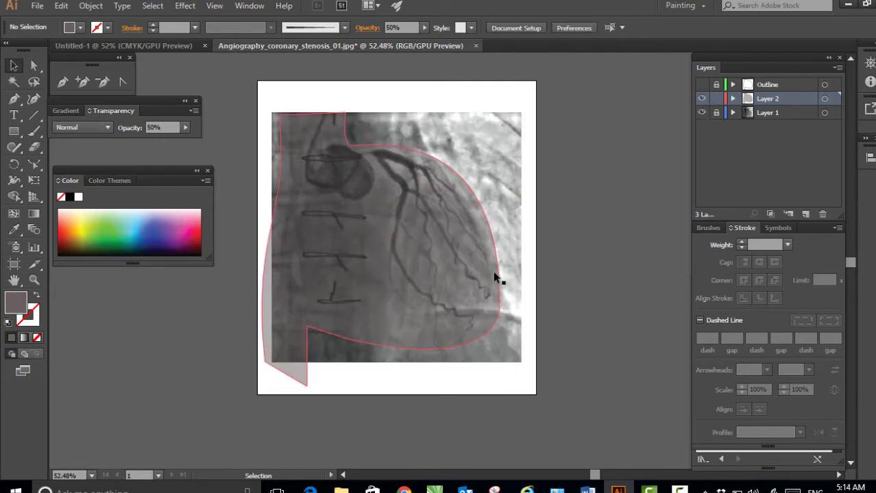
drag(434, 287, 518, 280)
key(z)
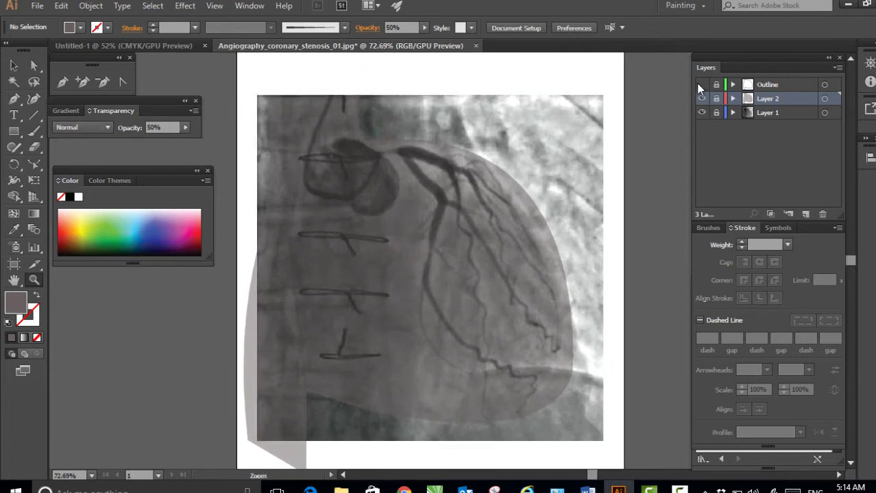
Show the Outline layer and add a new top layer named 'Arteries'.
click(701, 84)
click(806, 214)
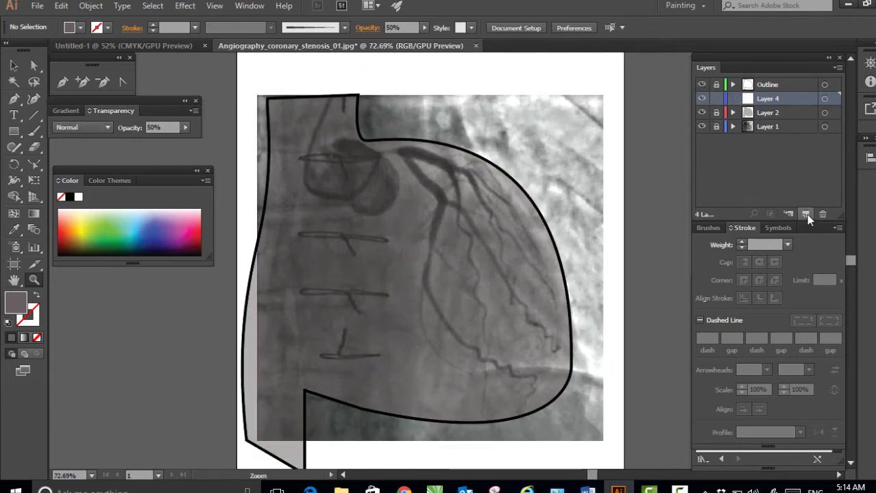
double_click(769, 85)
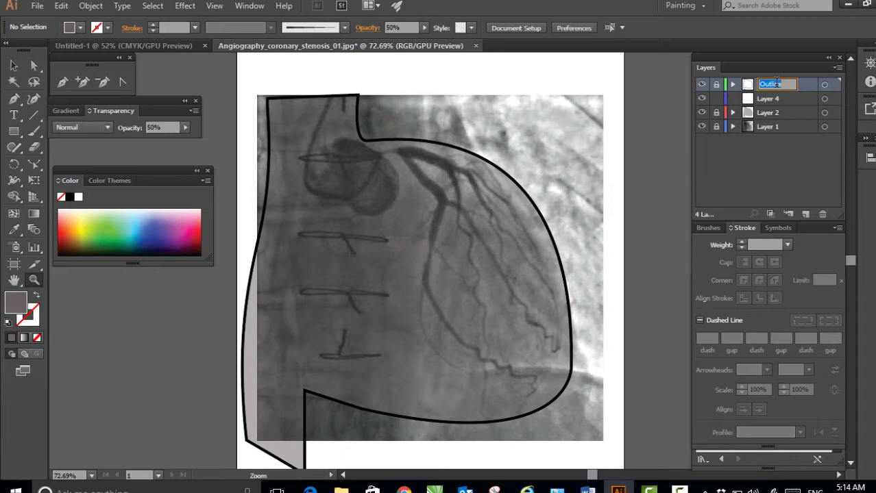
text(col)
text(eries)
key(Return)
Set the stroke weight to 7 pt.
click(708, 227)
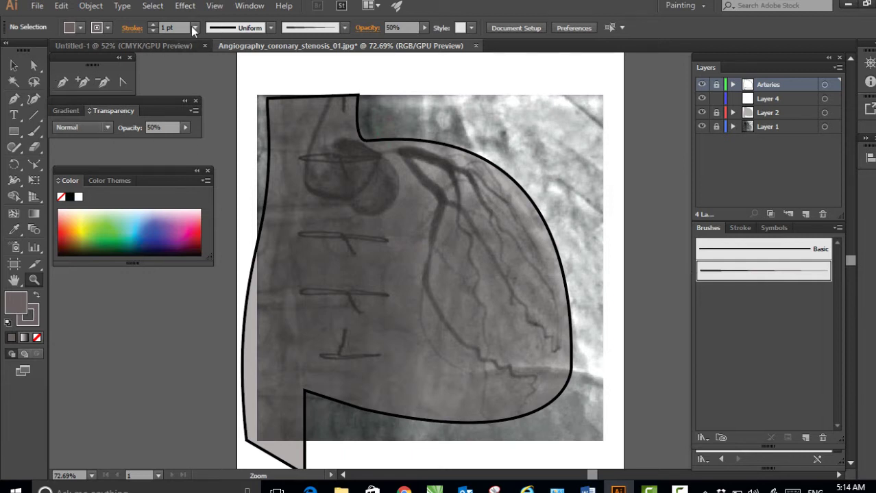
click(195, 28)
click(222, 174)
Unlock the Arteries layer and paint a first Paintbrush stroke along the main artery.
click(35, 131)
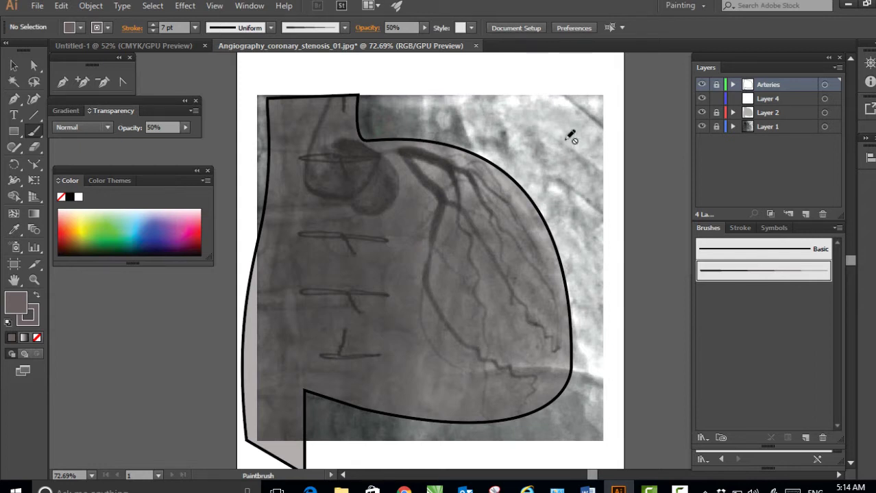
click(717, 84)
mouse_move(376, 153)
mouse_down()
mouse_move(424, 149)
mouse_move(479, 175)
mouse_move(523, 218)
mouse_move(554, 327)
mouse_up()
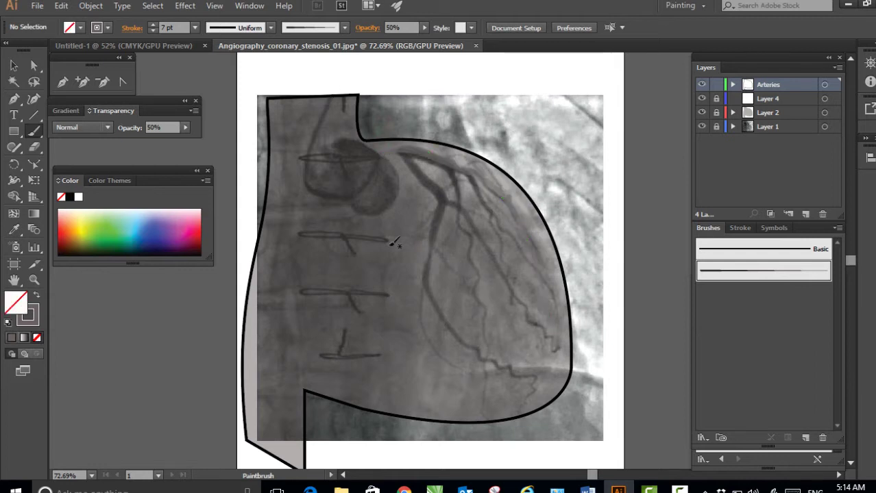
click(7, 322)
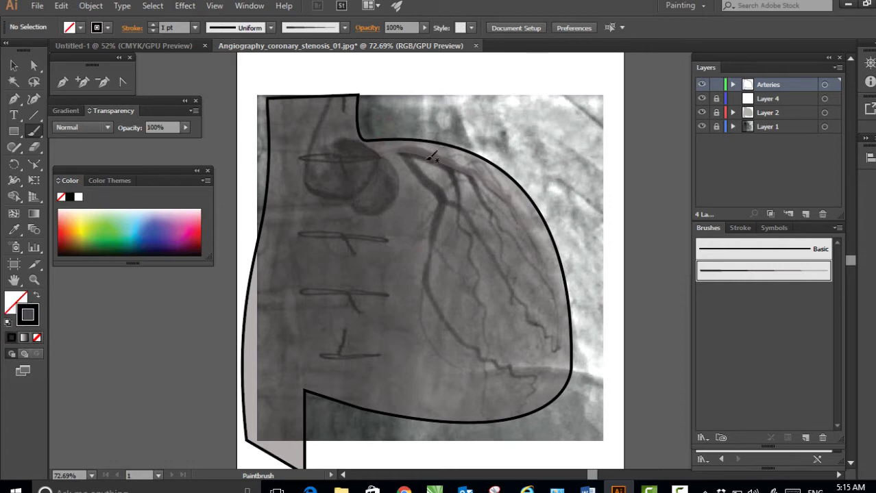
Check the painted stroke, then repaint the main artery from the heart's top downward.
key(v)
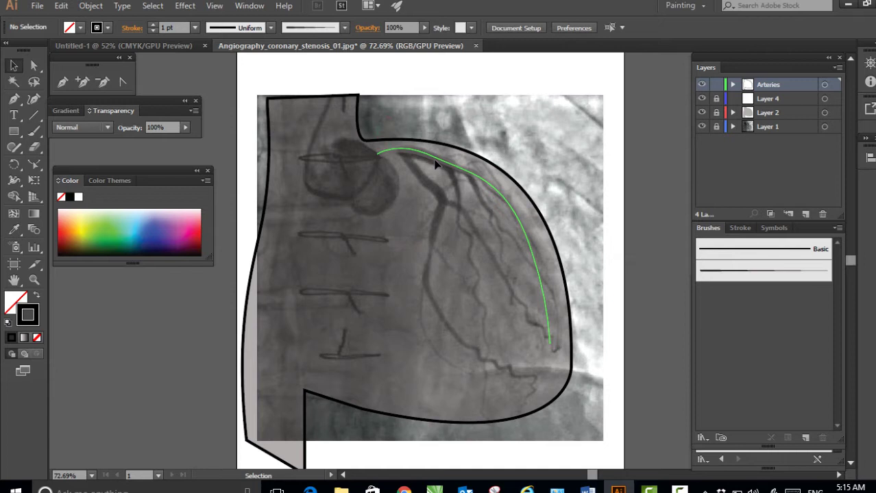
click(425, 162)
click(480, 157)
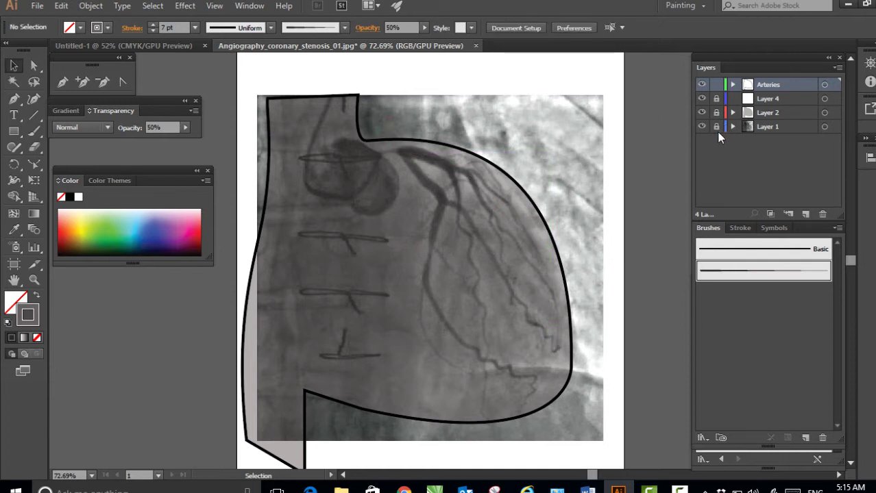
key(b)
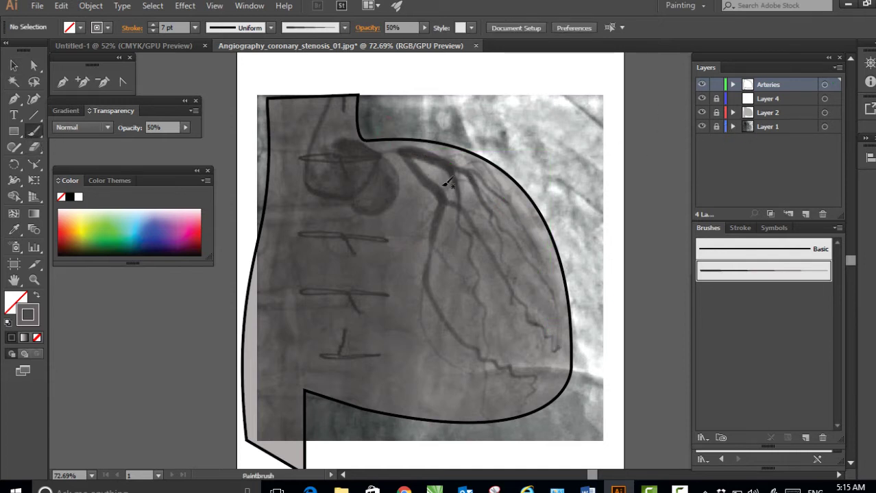
mouse_move(389, 152)
mouse_down()
mouse_move(451, 158)
mouse_move(486, 181)
mouse_move(534, 248)
mouse_move(551, 299)
mouse_up()
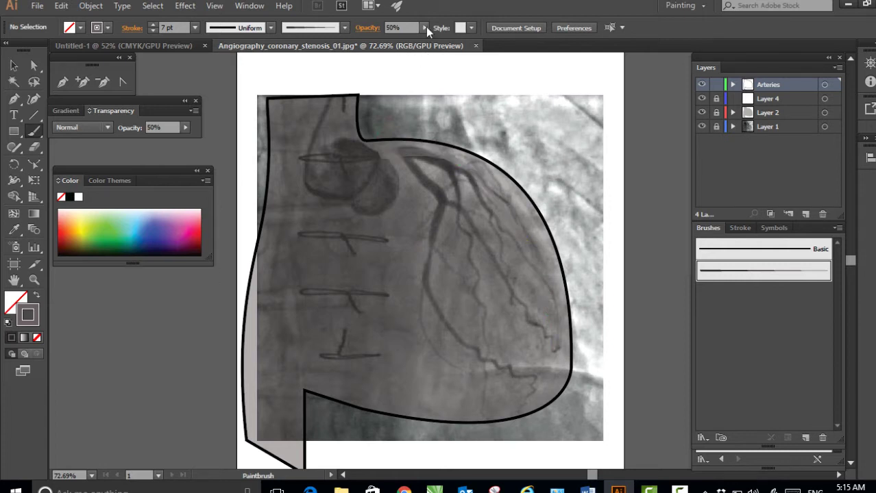
click(425, 27)
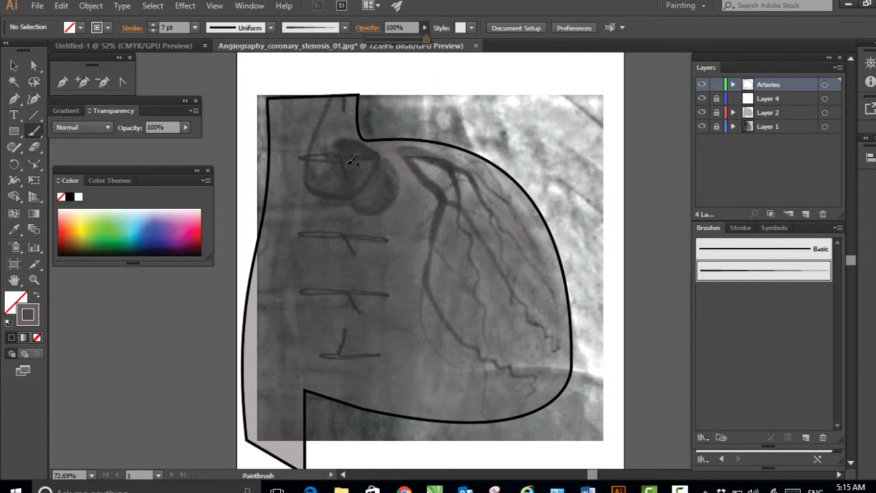
Paint the curved artery down the heart's right edge and set its opacity to 100%.
mouse_move(430, 156)
mouse_down()
mouse_move(507, 199)
mouse_move(548, 353)
mouse_up()
key(v)
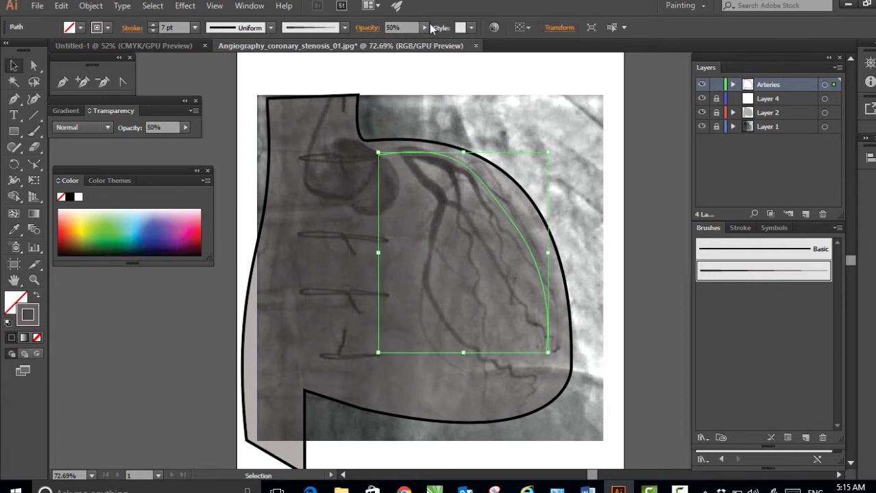
click(425, 27)
drag(432, 44, 432, 45)
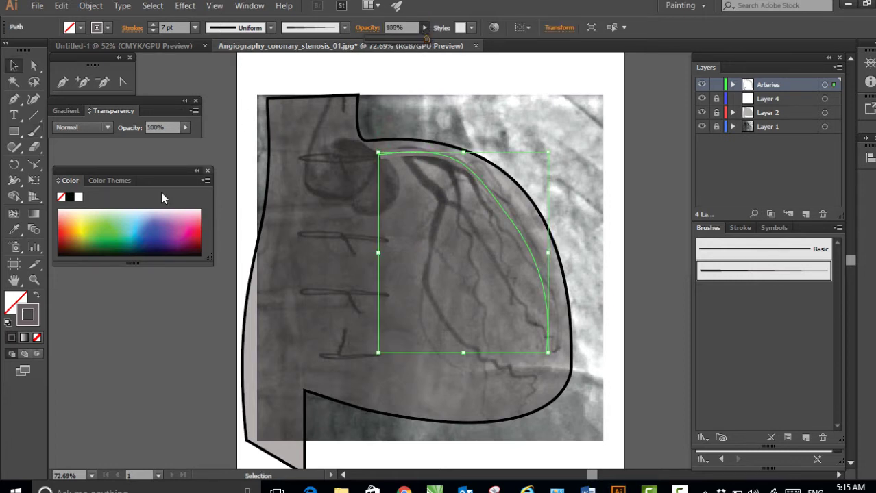
Change the artery path's stroke colour to near-black.
double_click(33, 312)
mouse_move(130, 240)
mouse_down()
mouse_move(280, 293)
mouse_move(284, 304)
mouse_up()
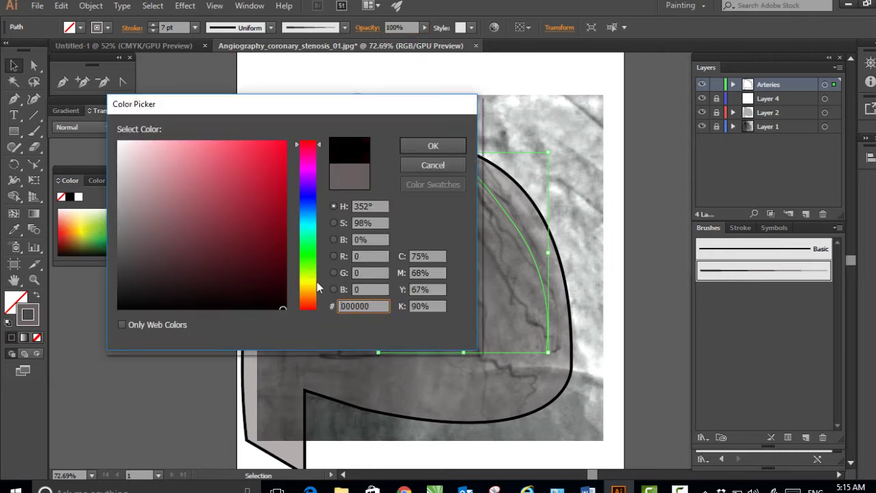
click(433, 146)
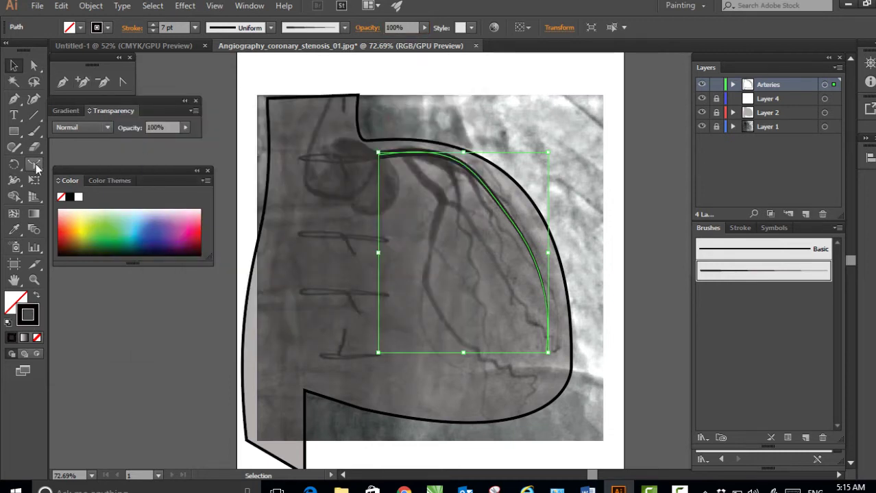
Deselect the artery and set opacity to 100% for new strokes.
click(36, 131)
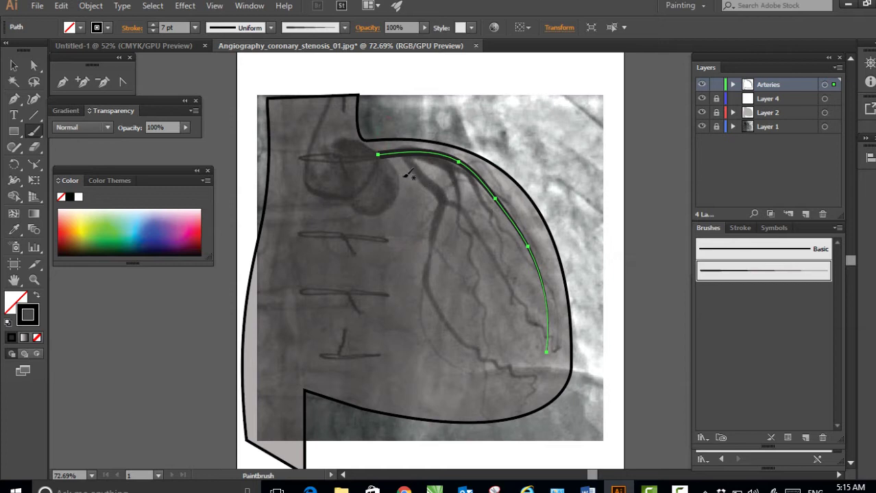
key(v)
click(399, 179)
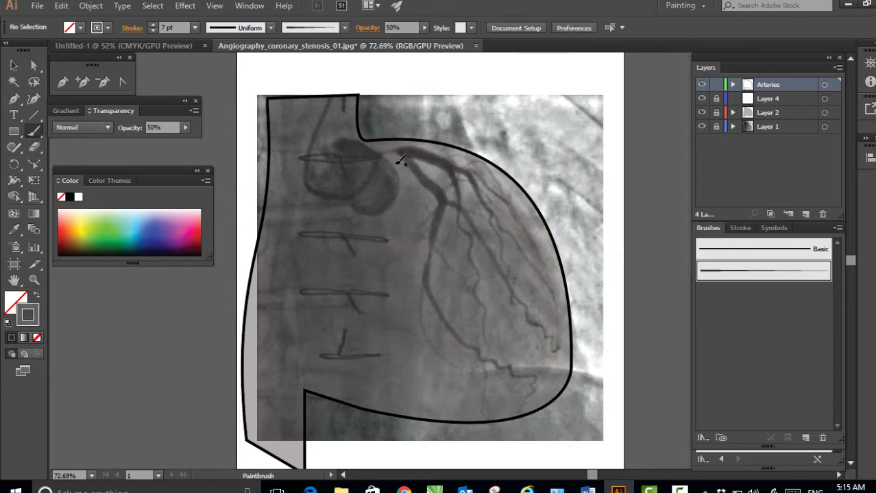
click(424, 27)
drag(398, 39, 442, 48)
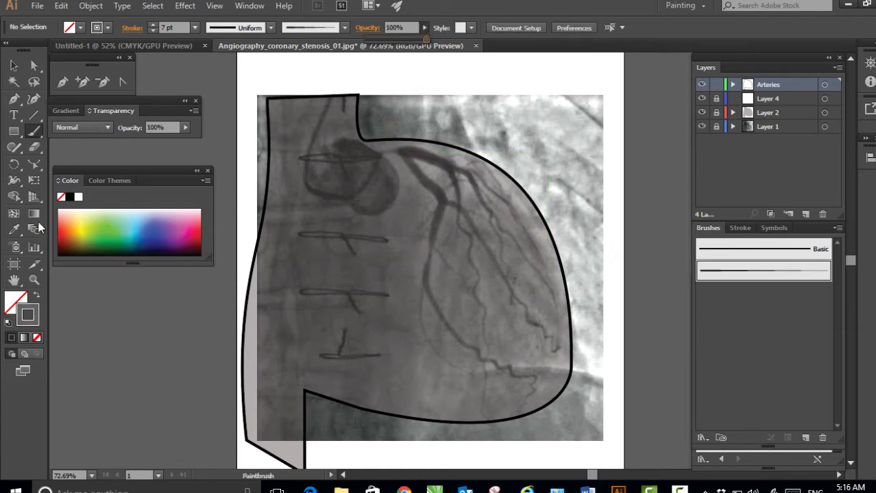
Review the Paintbrush settings and choose a near-black stroke colour.
double_click(34, 132)
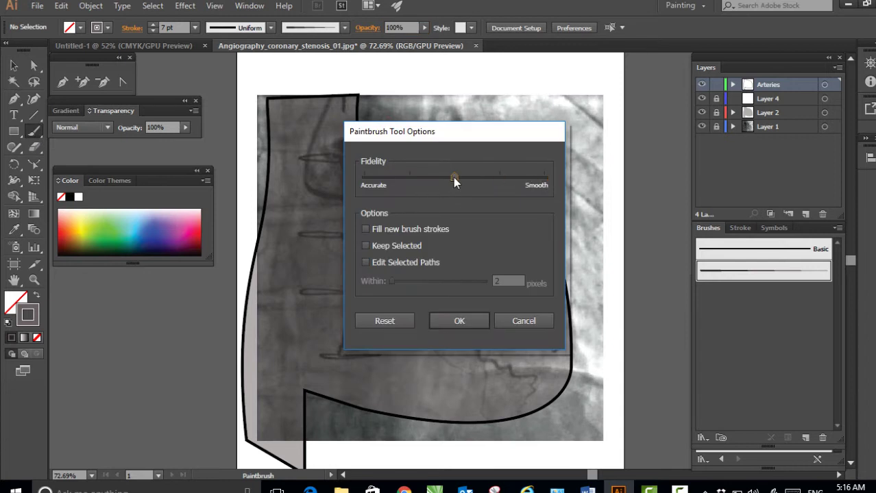
click(449, 325)
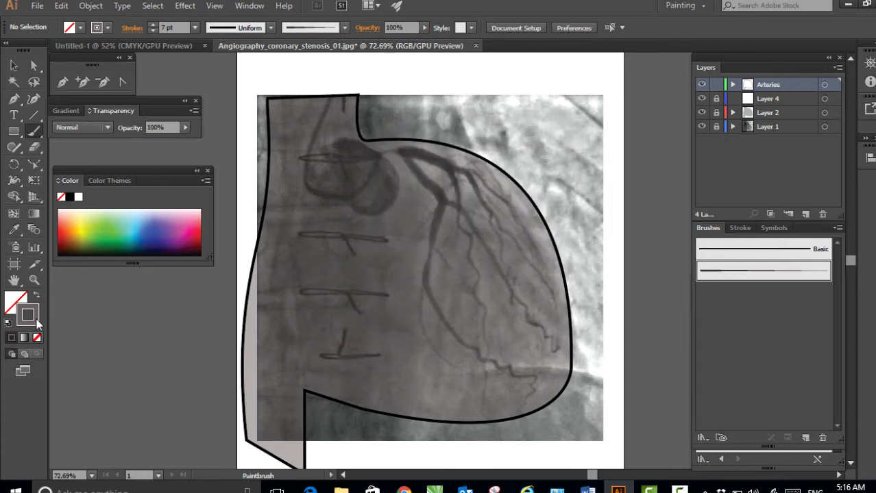
double_click(32, 320)
click(281, 308)
click(432, 146)
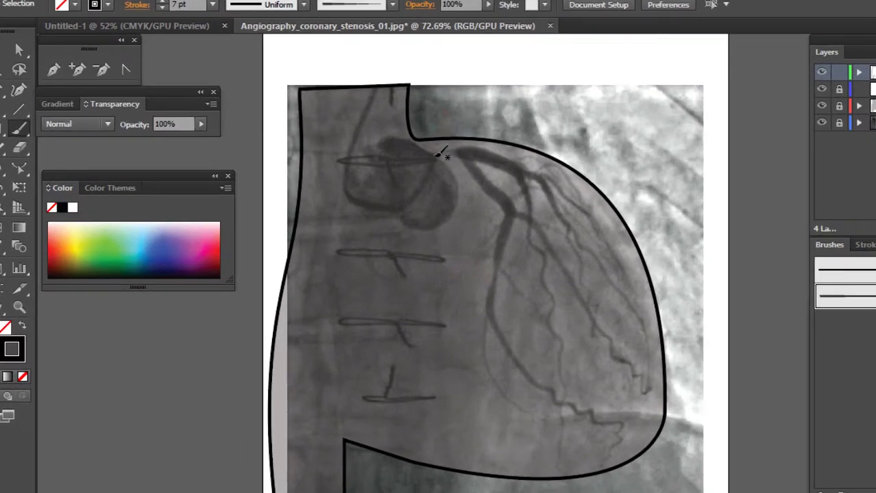
Paint the main artery and several side branches, undoing misdrawn strokes.
mouse_move(460, 155)
mouse_down()
mouse_move(503, 160)
mouse_move(553, 183)
mouse_move(595, 226)
mouse_move(619, 264)
mouse_move(647, 376)
mouse_up()
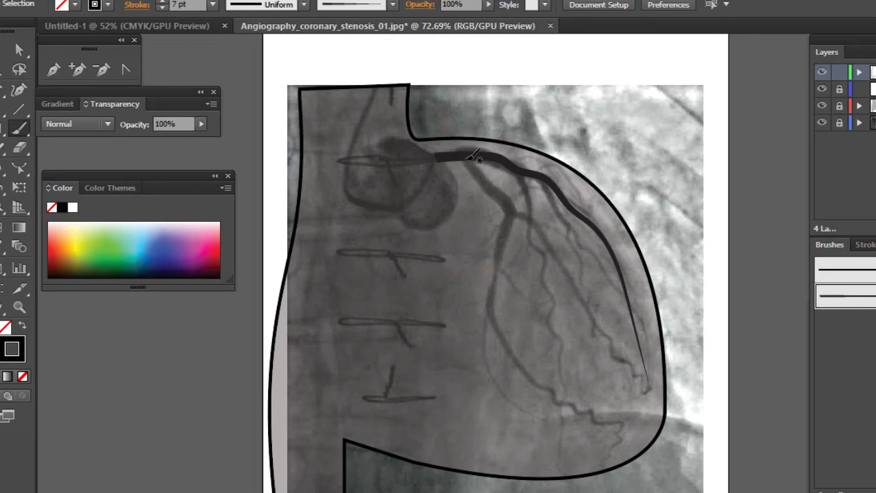
mouse_move(465, 163)
mouse_down()
mouse_move(505, 192)
mouse_move(512, 216)
mouse_move(492, 279)
mouse_move(518, 373)
mouse_move(620, 432)
mouse_move(588, 467)
mouse_up()
mouse_move(538, 214)
mouse_down()
mouse_move(556, 239)
mouse_move(578, 286)
mouse_up()
key(ctrl+z)
mouse_move(511, 216)
mouse_down()
mouse_move(553, 233)
mouse_move(592, 318)
mouse_move(658, 393)
mouse_up()
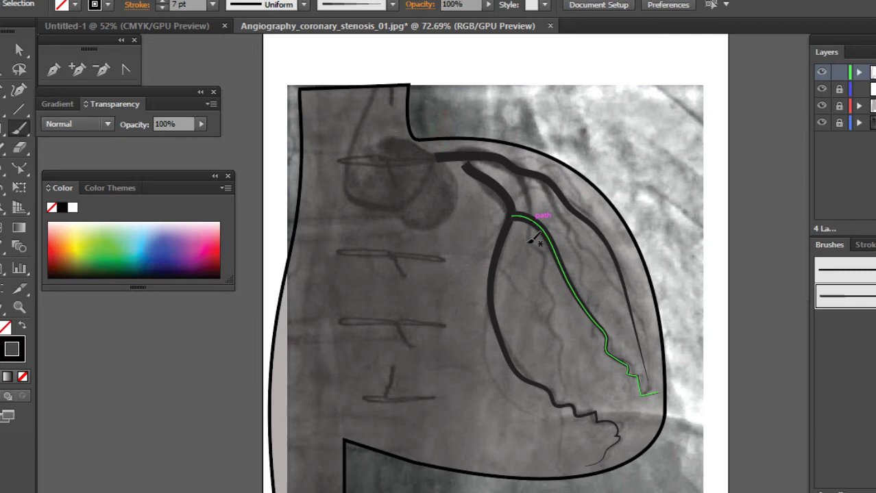
drag(519, 172, 525, 201)
mouse_move(531, 238)
mouse_down()
mouse_move(546, 258)
mouse_move(559, 333)
mouse_up()
drag(562, 379, 560, 381)
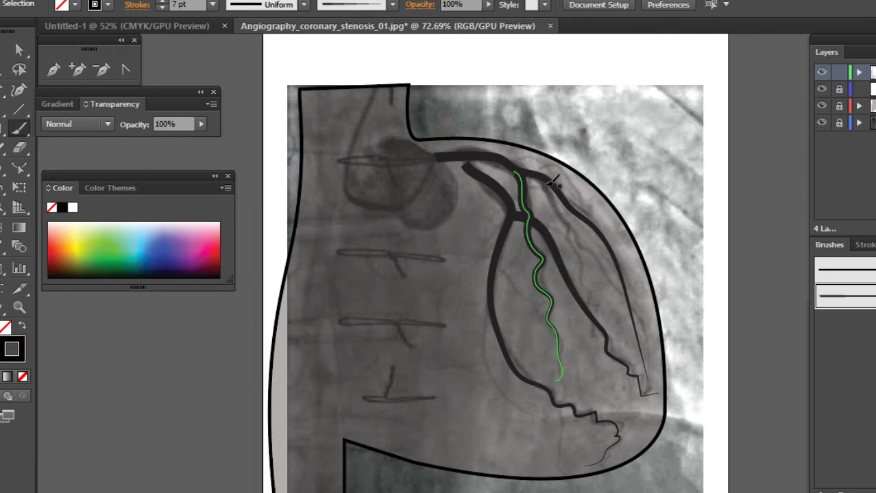
drag(539, 177, 620, 297)
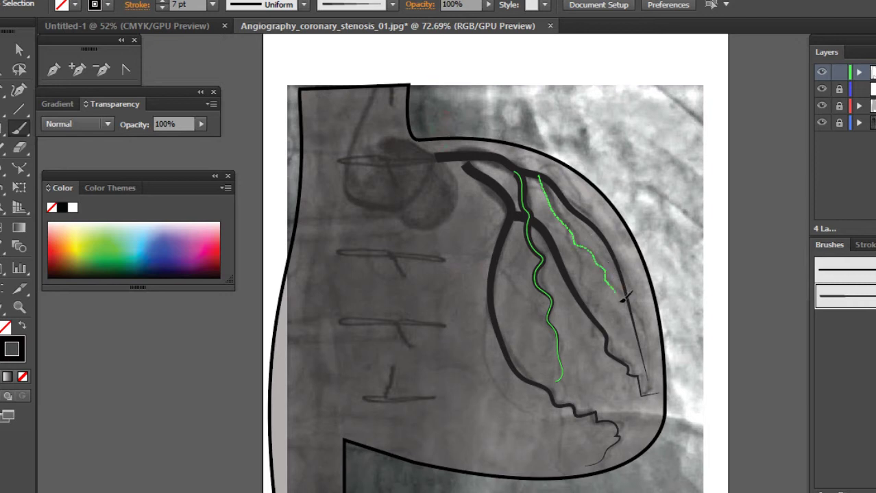
key(ctrl+z)
key(ctrl+z)
key(ctrl+z)
key(ctrl+z)
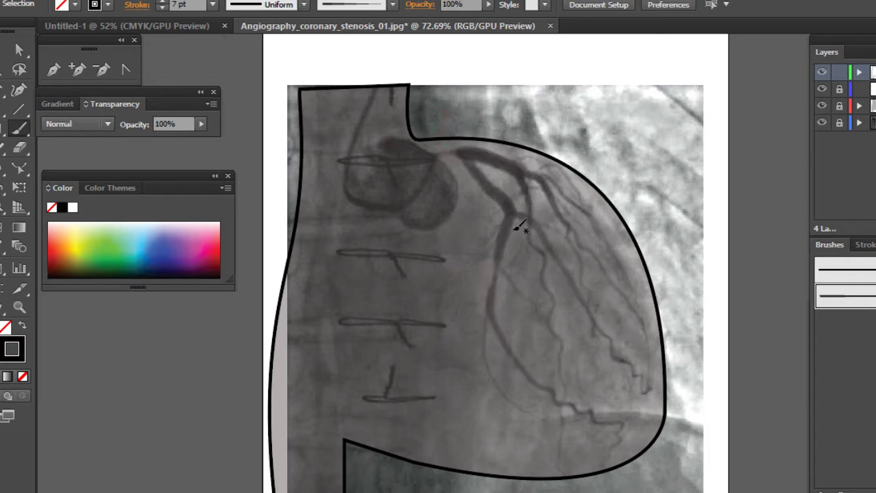
Repaint the main artery down to the apex with a short branch, ending at the heart's bottom.
mouse_move(443, 155)
mouse_down()
mouse_move(526, 164)
mouse_move(590, 220)
mouse_move(628, 295)
mouse_move(644, 390)
mouse_up()
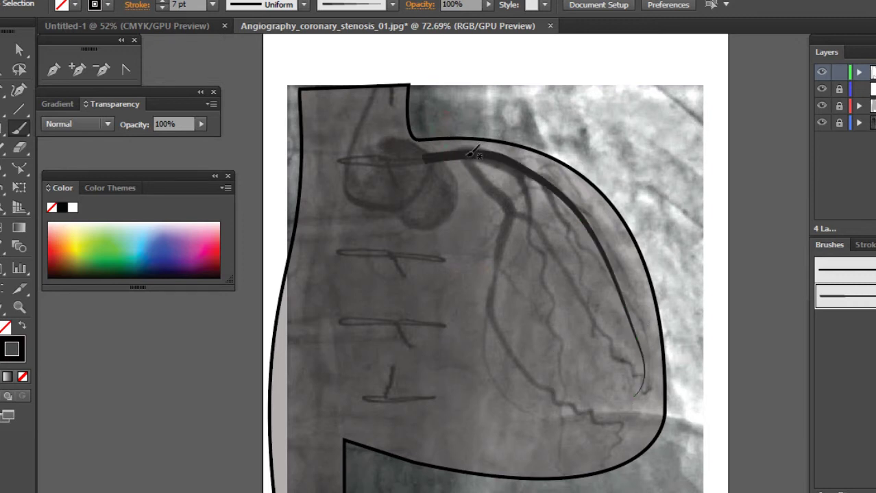
mouse_move(474, 155)
mouse_down()
mouse_move(473, 178)
mouse_move(494, 182)
mouse_move(507, 227)
mouse_move(499, 281)
mouse_move(505, 336)
mouse_move(568, 405)
mouse_up()
drag(620, 430, 582, 469)
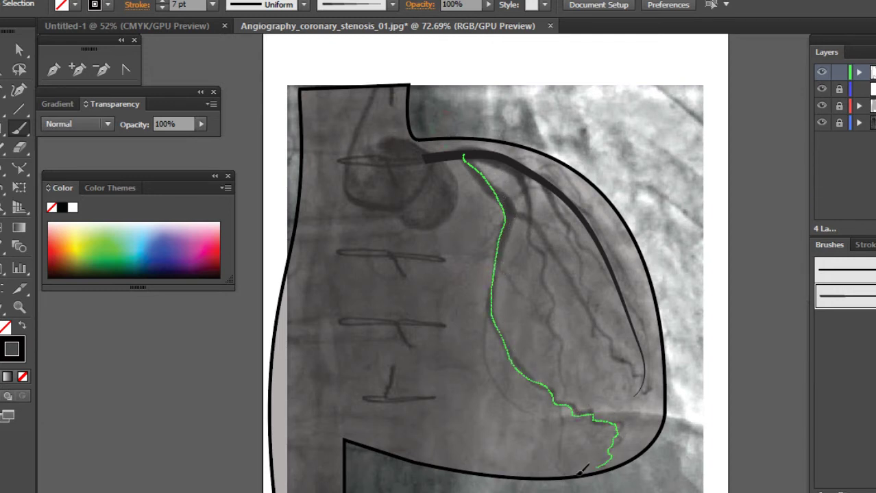
Paint the second major artery with a 6 pt stroke and a side branch at 5 pt.
click(213, 5)
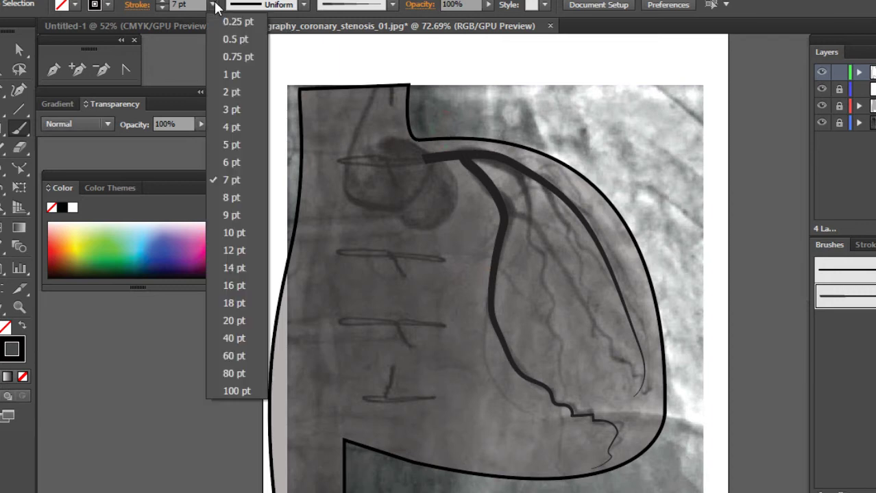
click(224, 163)
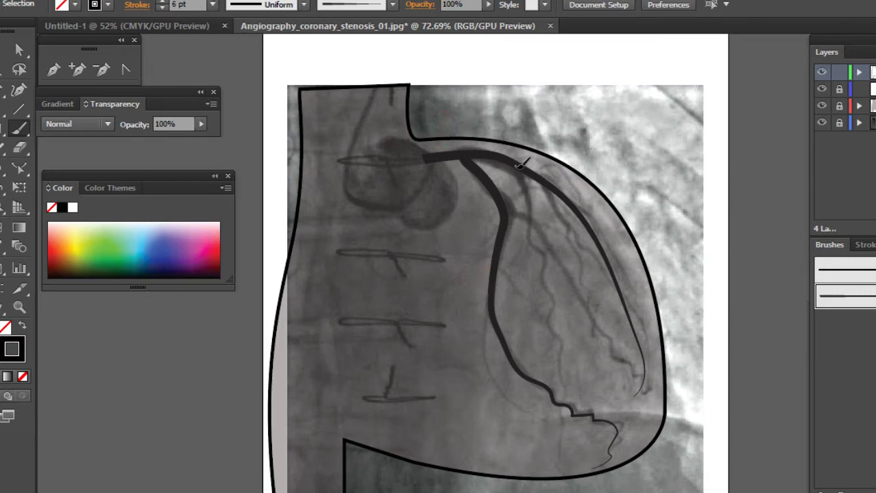
mouse_move(519, 165)
mouse_down()
mouse_move(552, 287)
mouse_move(561, 397)
mouse_up()
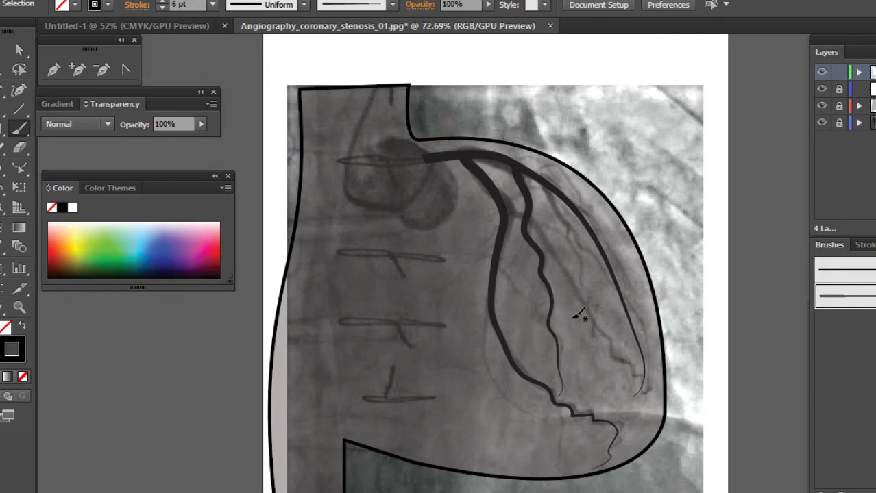
click(213, 4)
click(238, 139)
drag(552, 182, 605, 275)
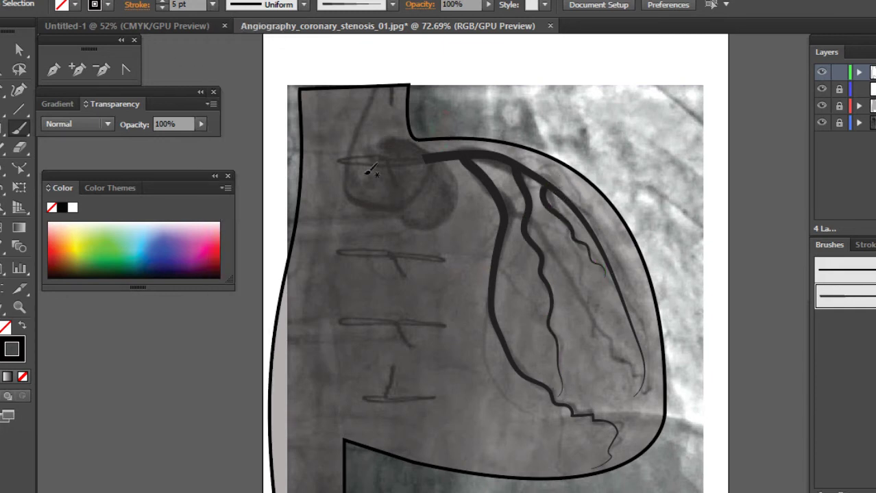
Zoom in on the upper branches and trace a thin branch at 2 pt.
click(213, 5)
click(223, 90)
key(z)
mouse_move(542, 272)
mouse_down()
mouse_move(541, 259)
mouse_move(566, 269)
mouse_move(522, 255)
mouse_move(501, 266)
mouse_up()
key(b)
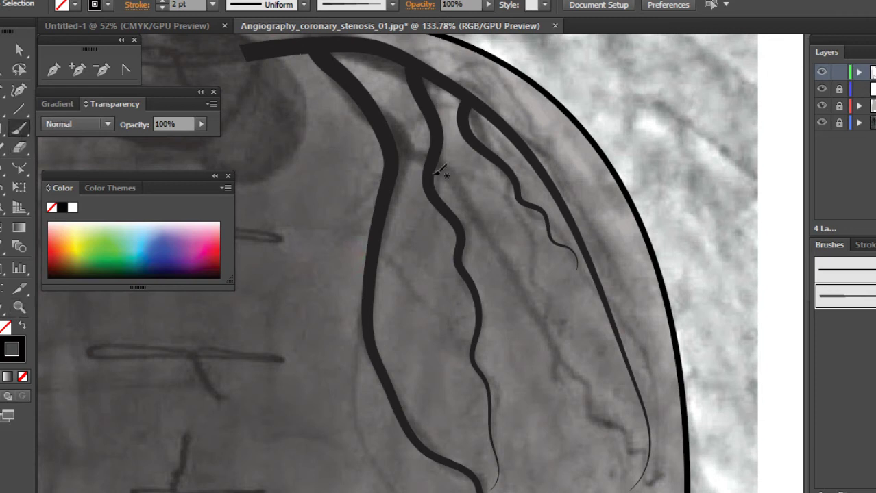
drag(510, 168, 546, 314)
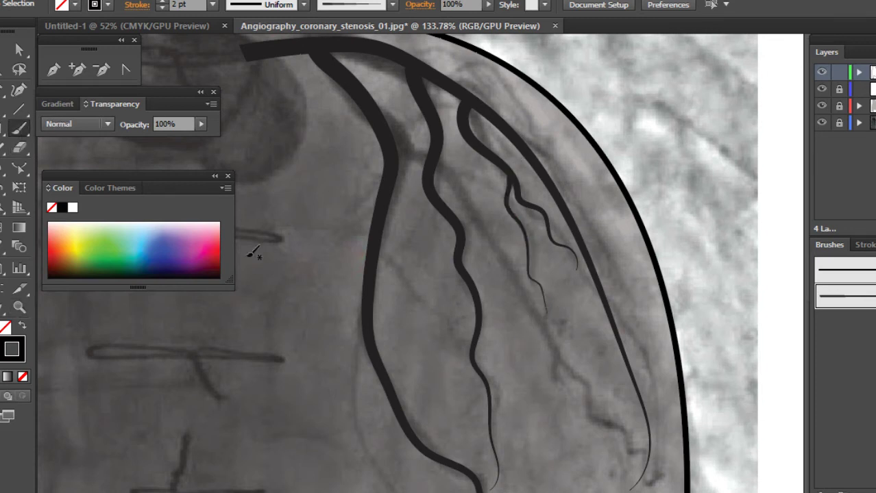
Trace another mid-width artery branch down the heart at 4 pt.
click(213, 5)
click(230, 123)
click(20, 130)
mouse_move(395, 152)
mouse_down()
mouse_move(435, 160)
mouse_move(468, 188)
mouse_move(562, 374)
mouse_move(661, 478)
mouse_up()
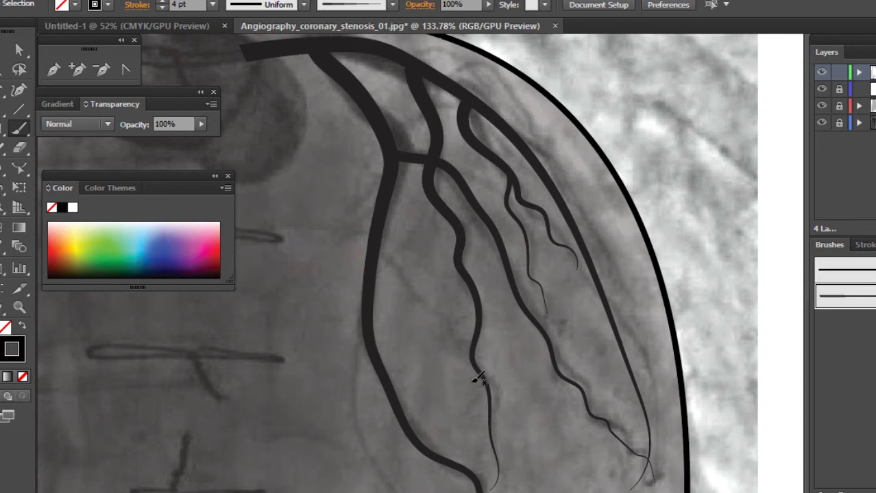
Paint thin 2 pt branches off the main artery and along the heart's left side.
click(213, 6)
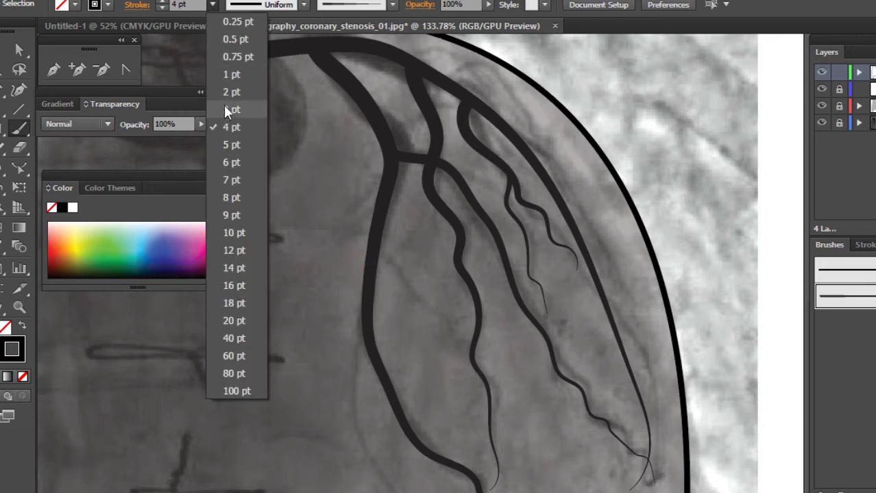
click(226, 90)
mouse_move(378, 246)
mouse_down()
mouse_move(421, 291)
mouse_move(445, 363)
mouse_up()
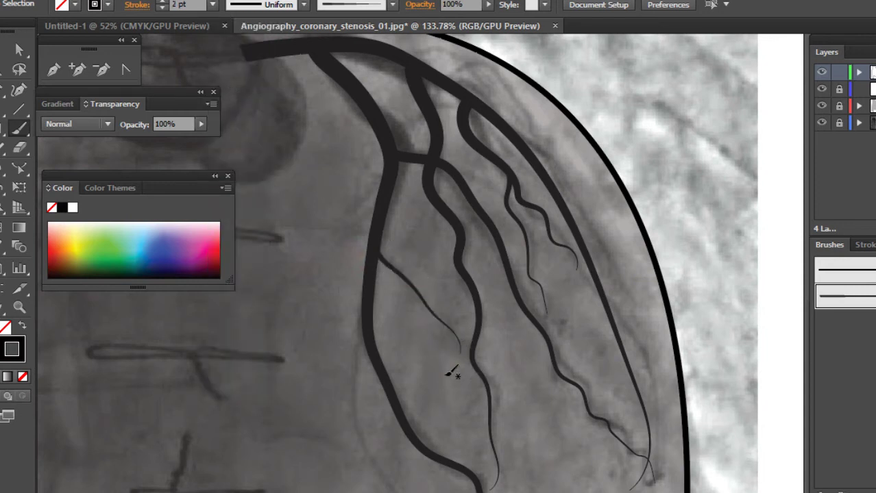
drag(411, 387, 449, 268)
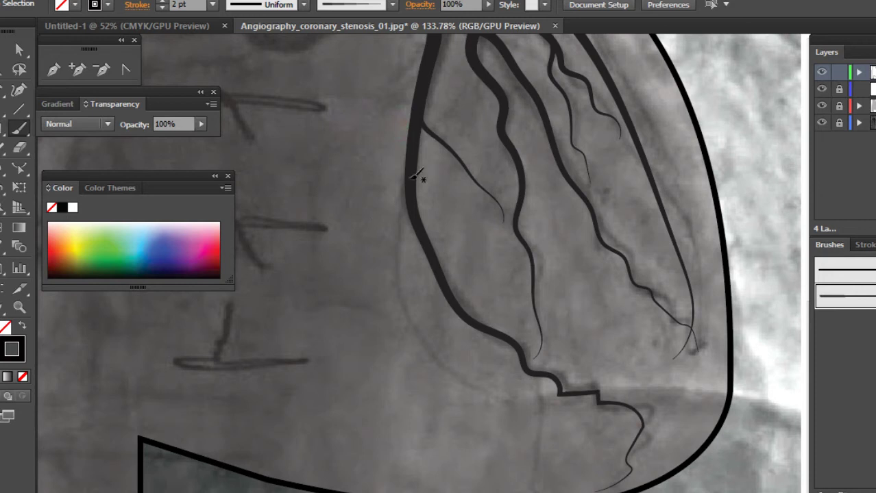
mouse_move(413, 176)
mouse_down()
mouse_move(398, 228)
mouse_move(404, 300)
mouse_move(444, 369)
mouse_move(503, 405)
mouse_up()
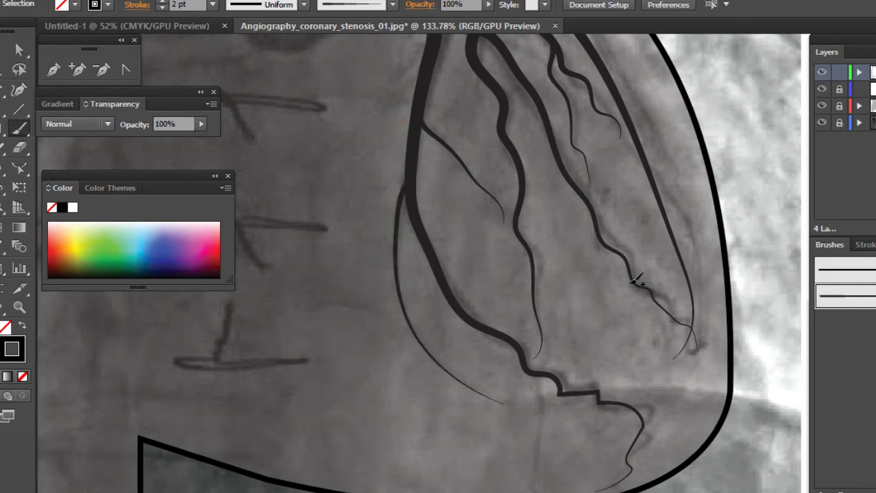
drag(606, 303, 525, 378)
Trace a 1 pt hairline branch, then zoom out to the whole heart.
click(215, 6)
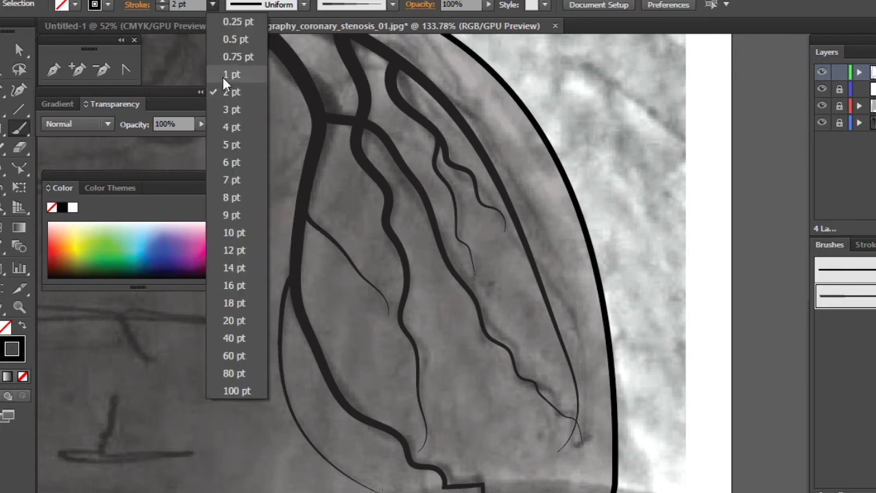
click(226, 78)
mouse_move(532, 262)
mouse_down()
mouse_move(560, 283)
mouse_move(603, 392)
mouse_up()
mouse_move(477, 300)
mouse_down()
mouse_move(590, 268)
mouse_move(504, 346)
mouse_move(511, 303)
mouse_up()
key(z)
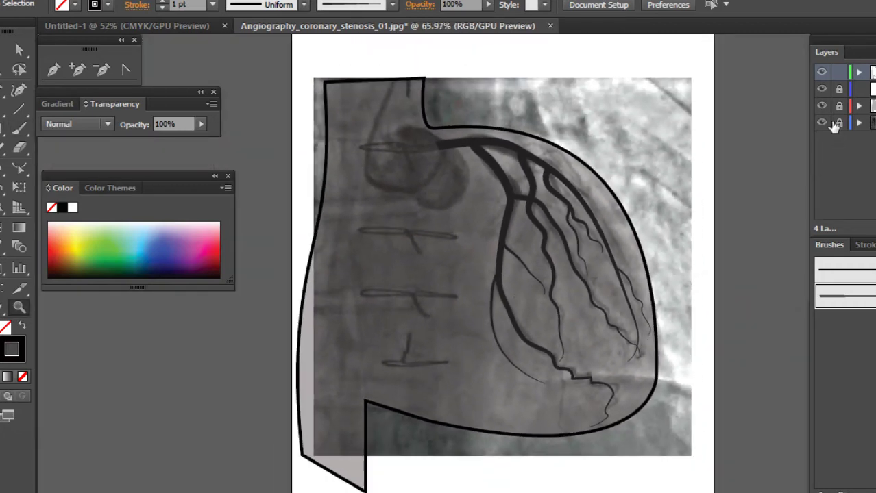
Hide the angiography photo layer, unlock the second layer and toggle layer visibility.
click(821, 122)
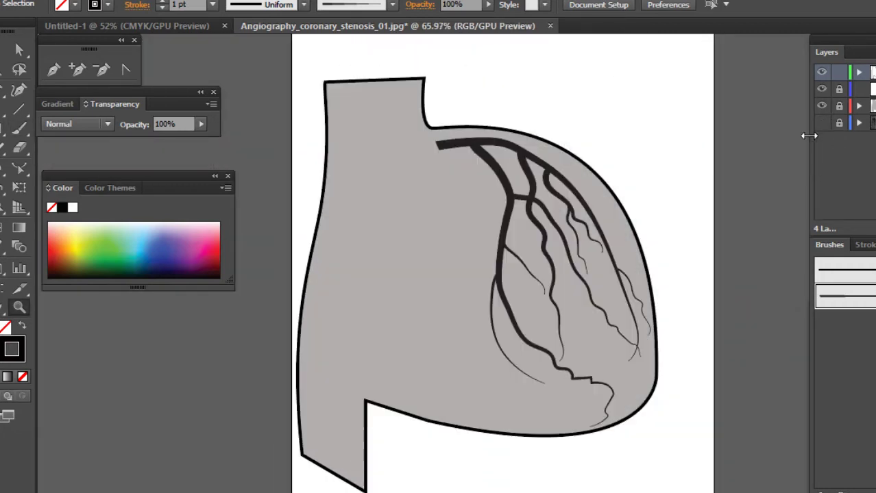
click(839, 88)
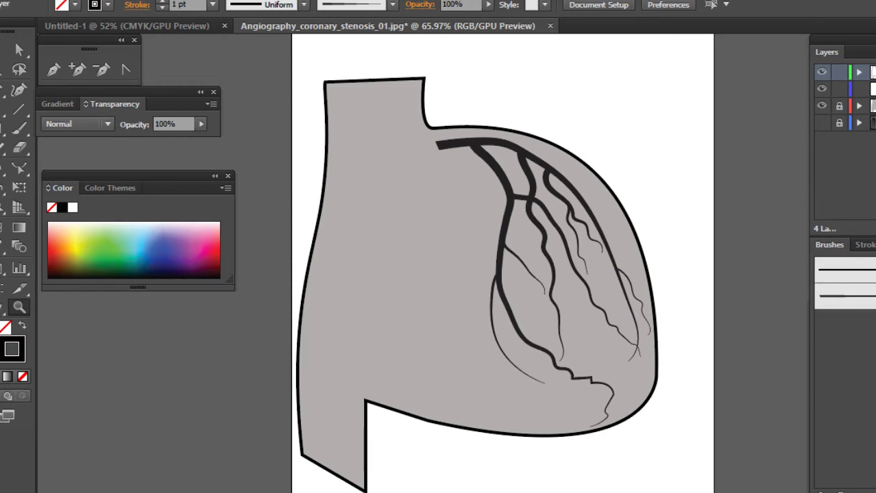
click(822, 88)
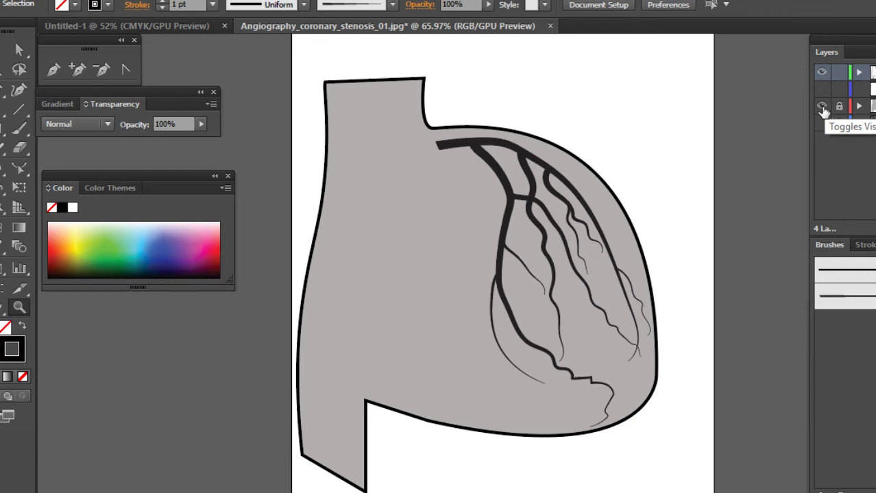
click(822, 105)
click(823, 106)
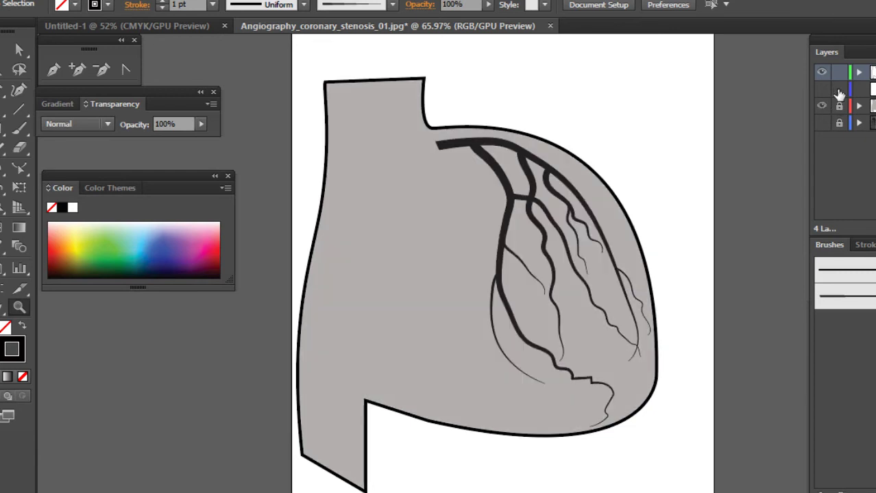
Make the second layer active and select the gray heart shape.
click(839, 89)
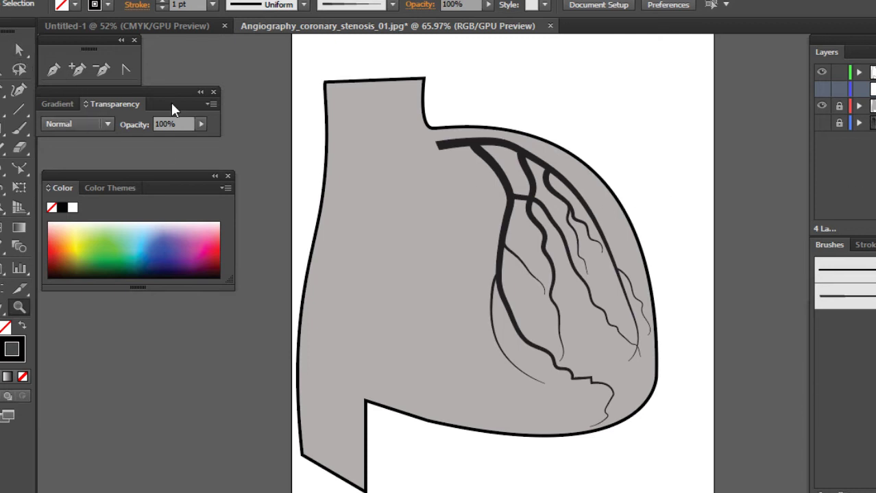
key(v)
click(437, 135)
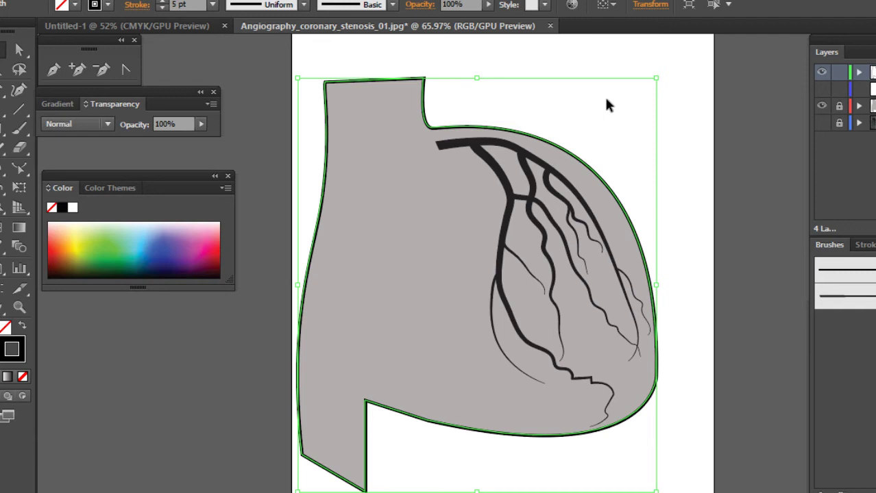
Open and dismiss the heart path's context menu, then reselect and deselect it.
right_click(581, 163)
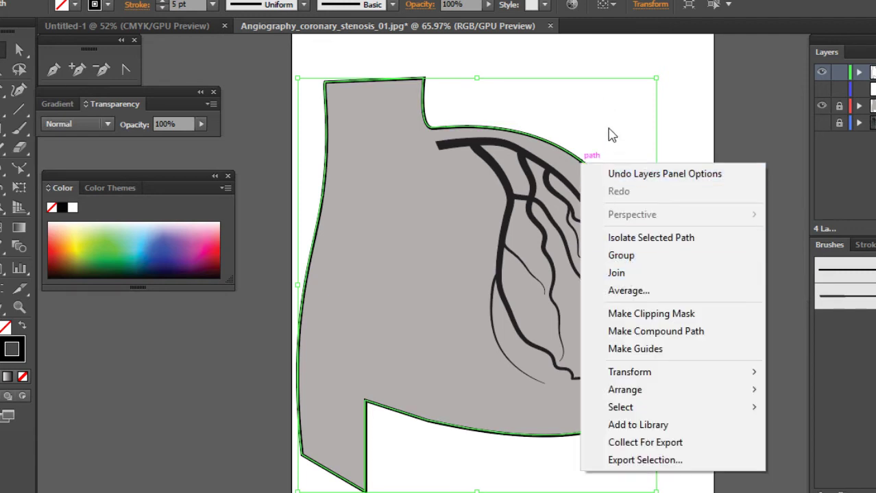
click(608, 133)
click(573, 163)
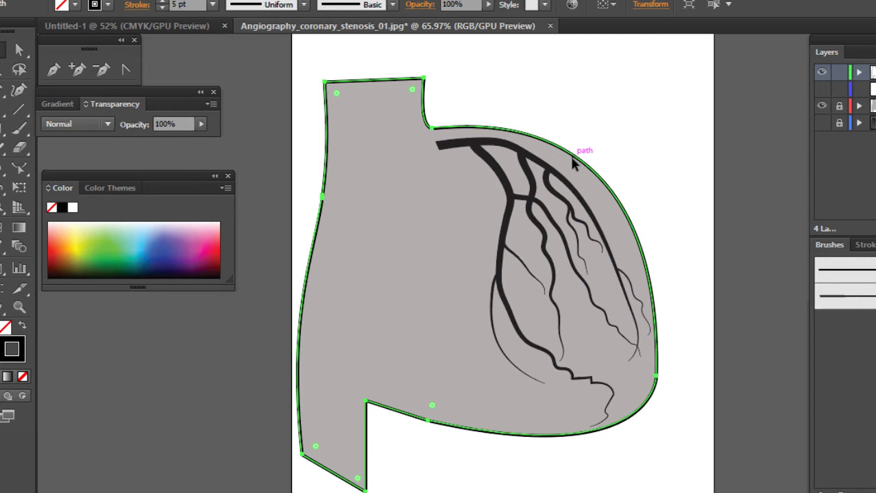
click(640, 132)
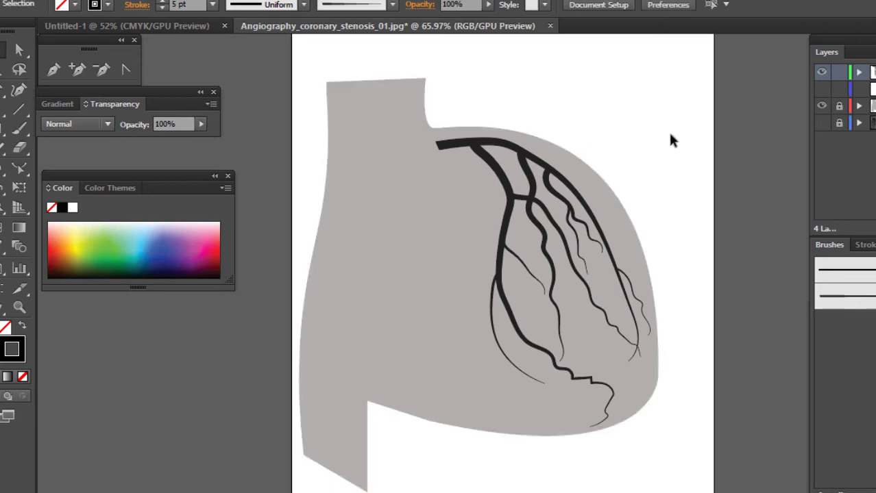
Delete the second layer, lock the top layer and add a new top layer.
click(839, 89)
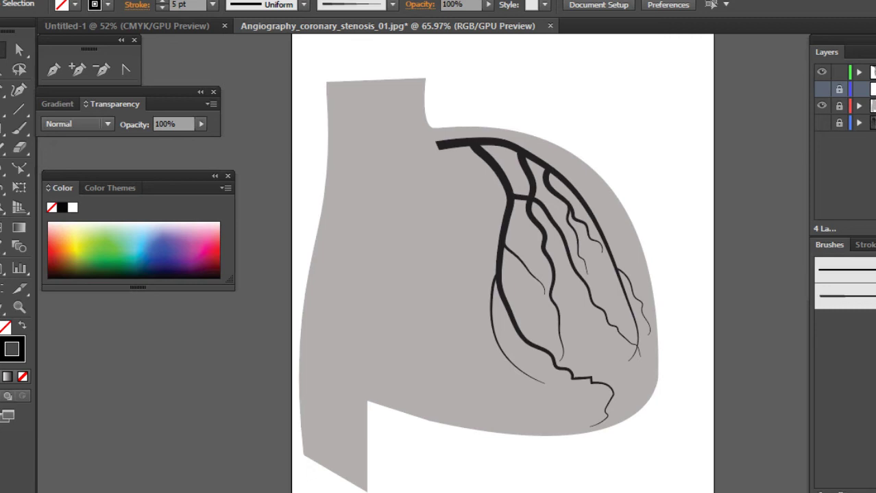
key(Delete)
click(839, 72)
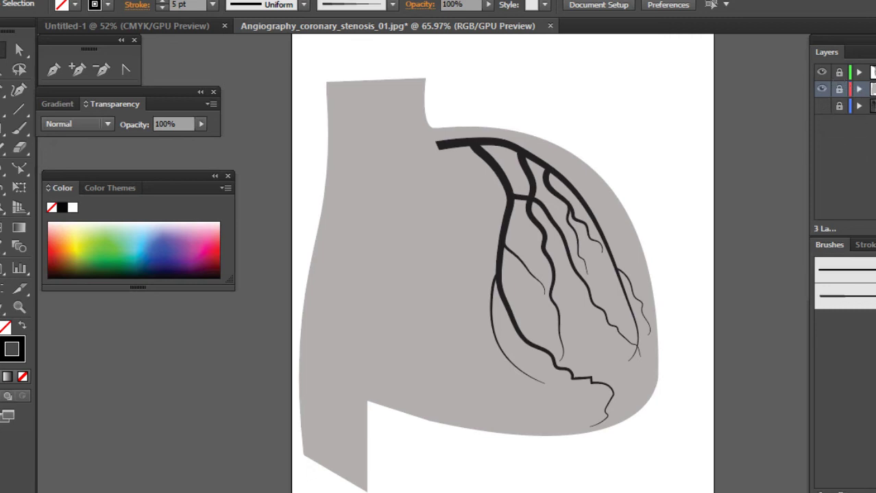
key(ctrl+l)
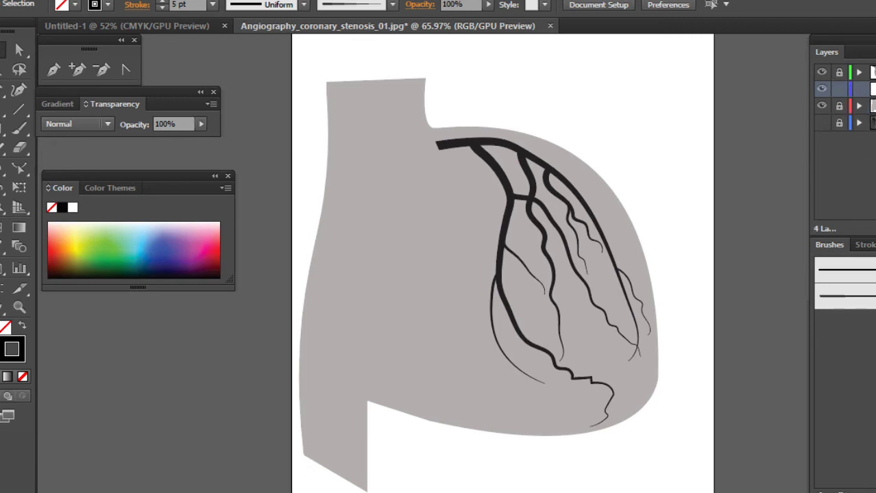
key(ctrl+bracketright)
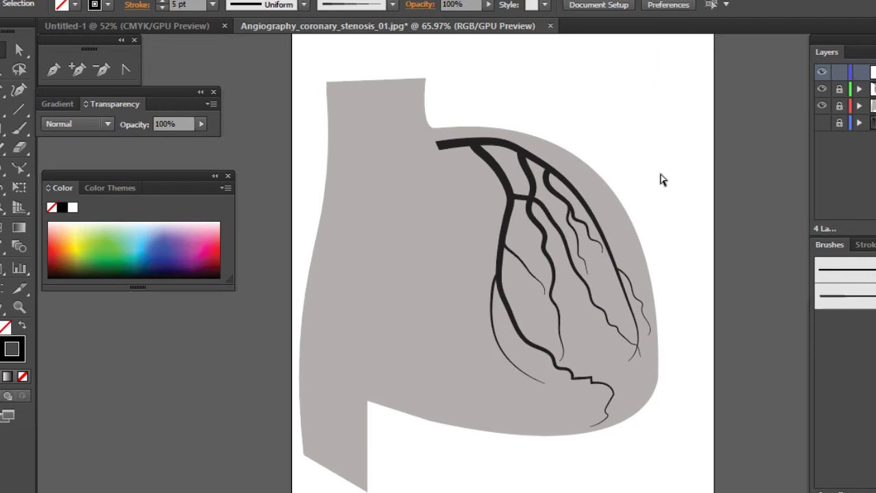
Paste the heart outline in front and nudge it left onto the heart edge.
key(ctrl+f)
key(shift+Left)
key(shift+Left)
key(shift+Left)
key(shift+Left)
key(shift+Left)
key(shift+Left)
key(shift+Left)
key(shift+Left)
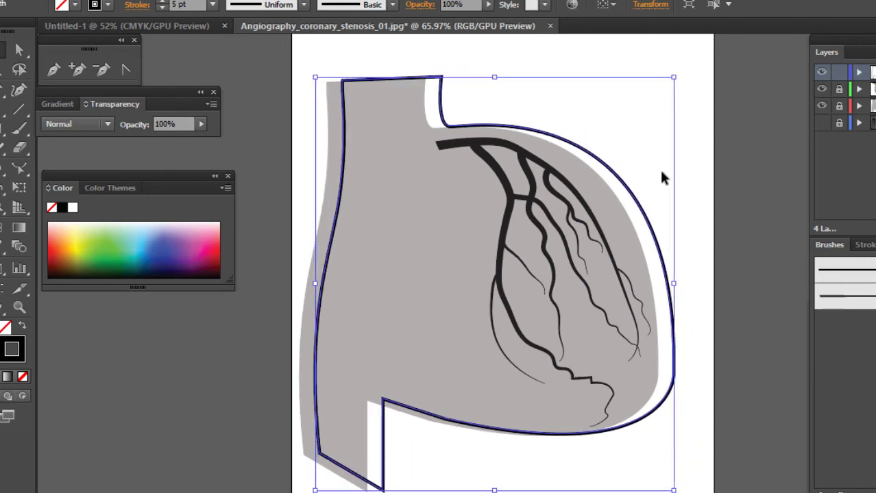
key(Left)
key(Left)
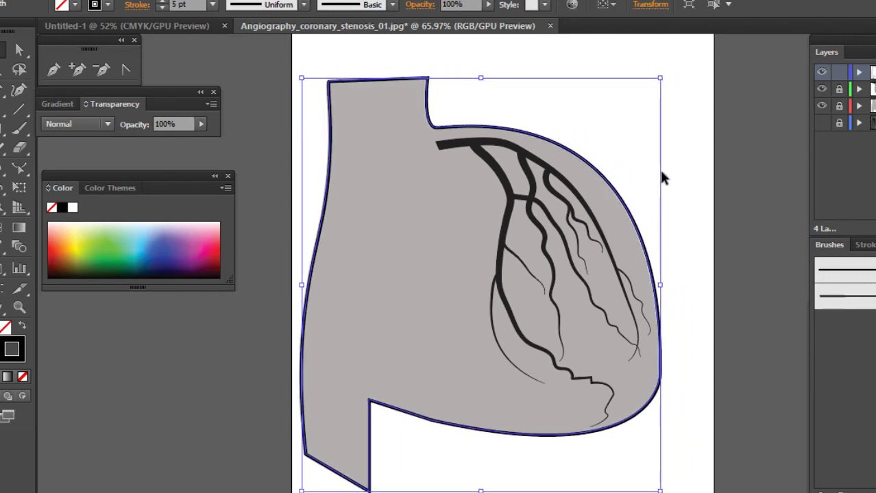
key(Left)
Give the outline the dome width profile and an 8 pt stroke weight.
click(304, 4)
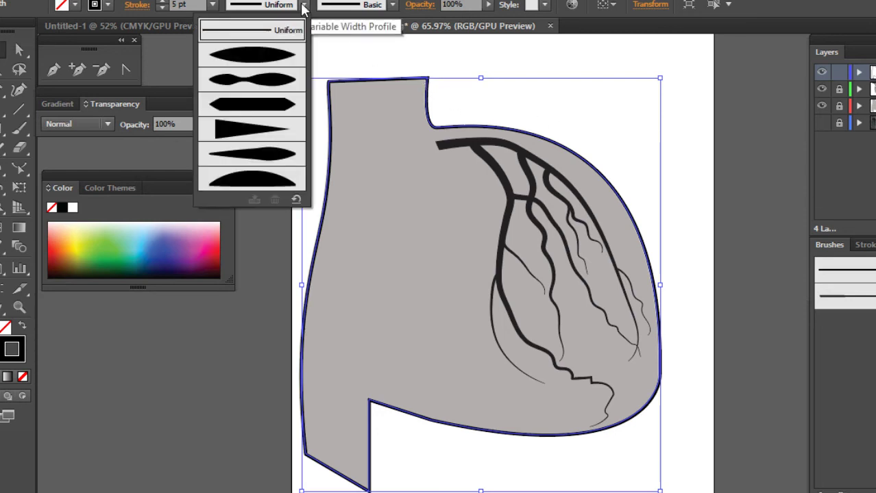
click(263, 107)
click(304, 4)
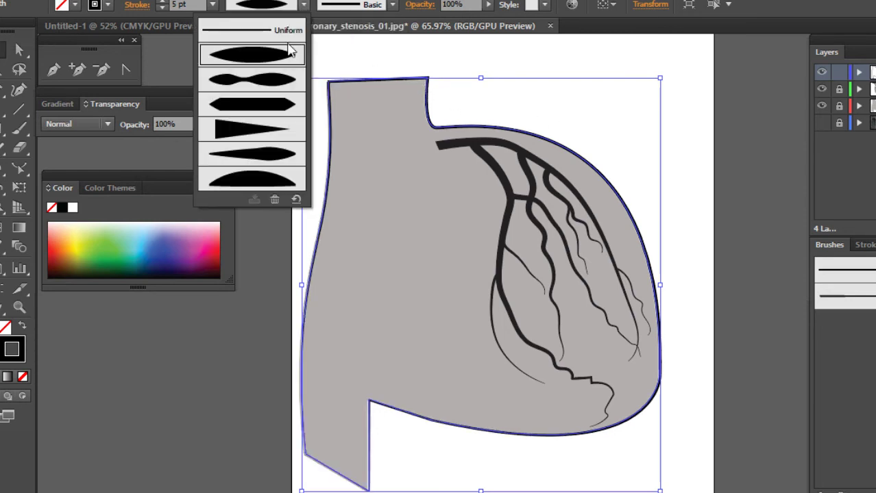
click(271, 176)
click(212, 4)
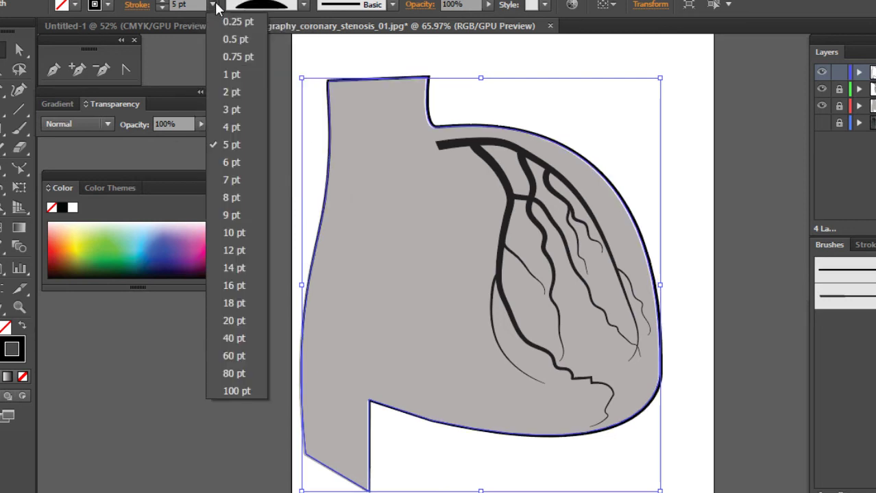
click(233, 197)
click(548, 112)
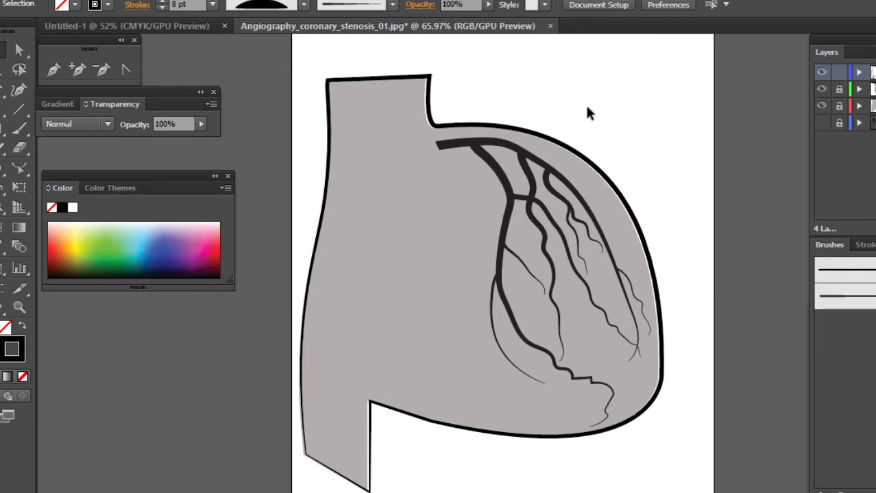
Check the outline's anchor points, lock its layer and add a new layer.
click(576, 151)
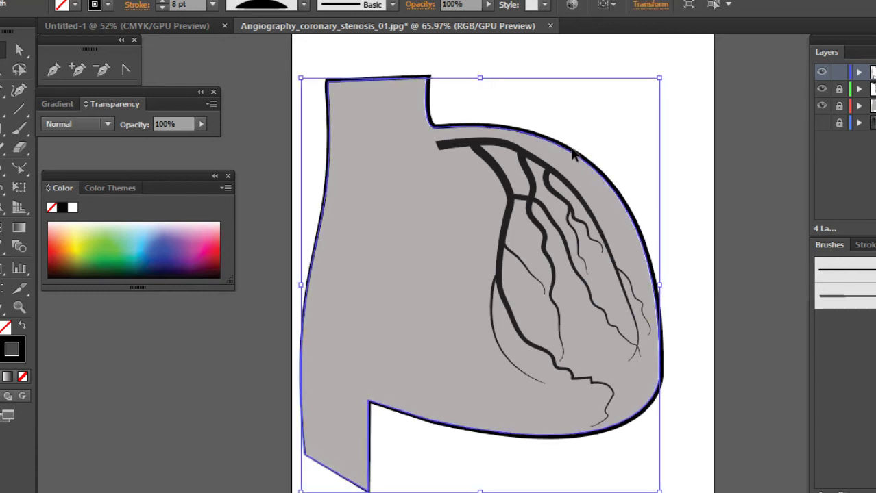
click(598, 133)
click(612, 172)
key(a)
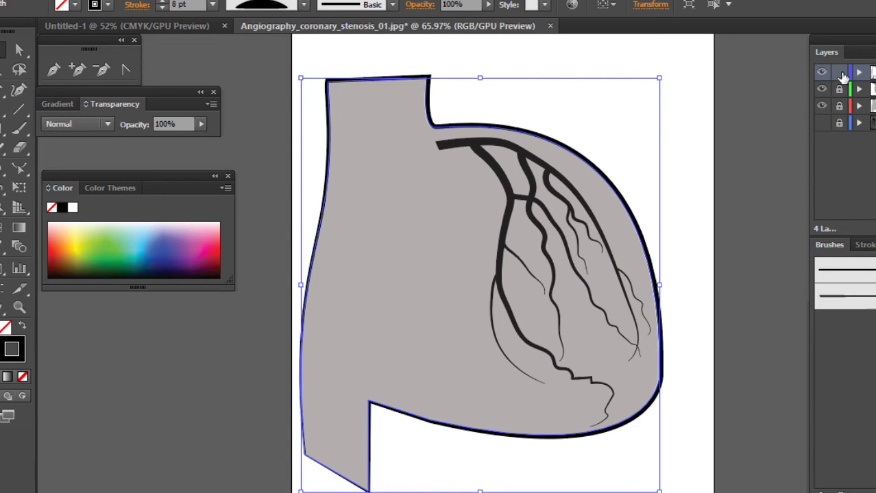
click(839, 72)
key(ctrl+l)
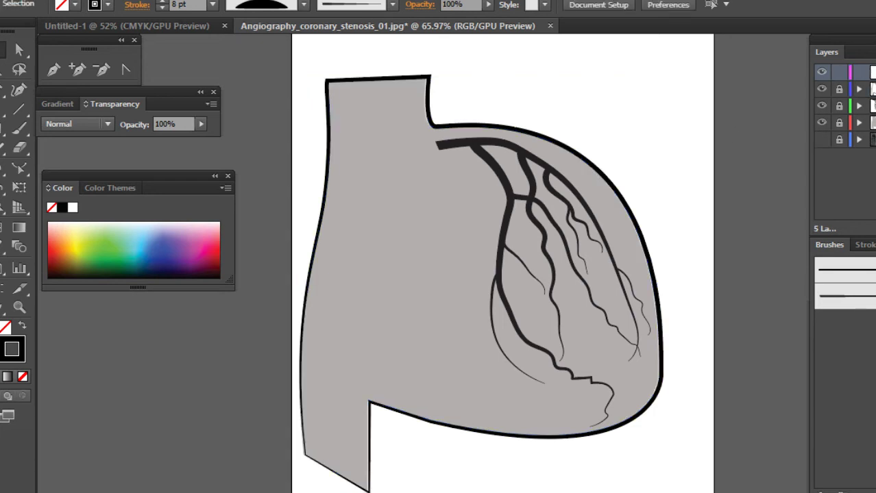
Paste another outline copy, shrink it slightly and nudge it inside the black outline.
click(632, 199)
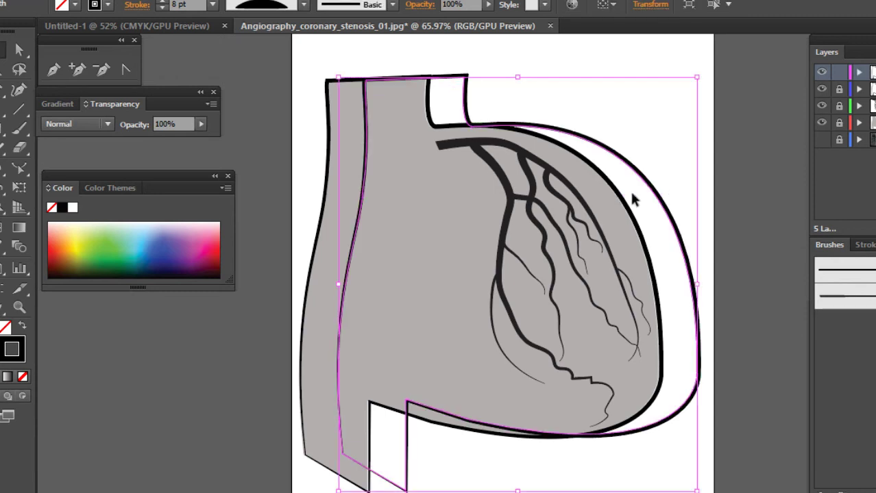
key(Left)
key(Left)
key(Left)
key(Left)
key(Left)
key(Left)
key(Left)
key(Left)
key(Left)
key(Left)
key(Left)
key(Left)
key(Left)
key(Left)
key(Left)
key(Left)
key(Left)
key(Left)
key(Left)
key(Left)
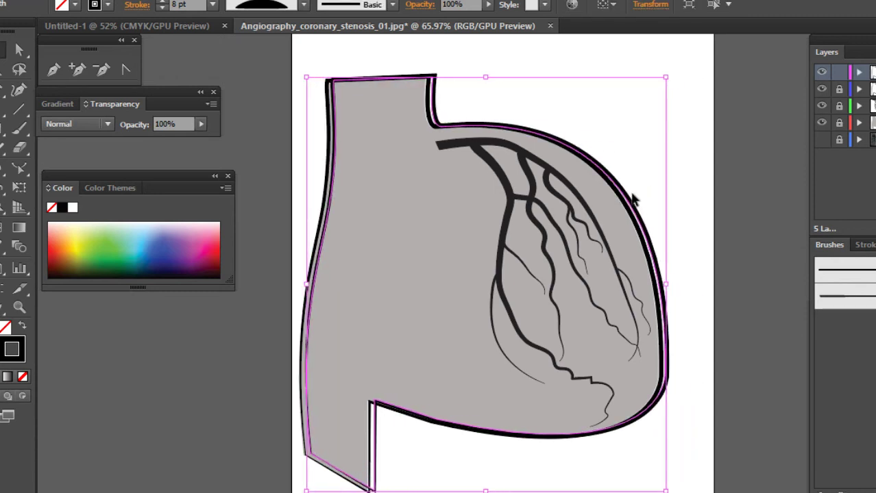
key(Left)
key(Left)
drag(667, 79, 659, 87)
key(Left)
key(Left)
key(Left)
key(Left)
key(Left)
key(Left)
key(Left)
key(Left)
key(Left)
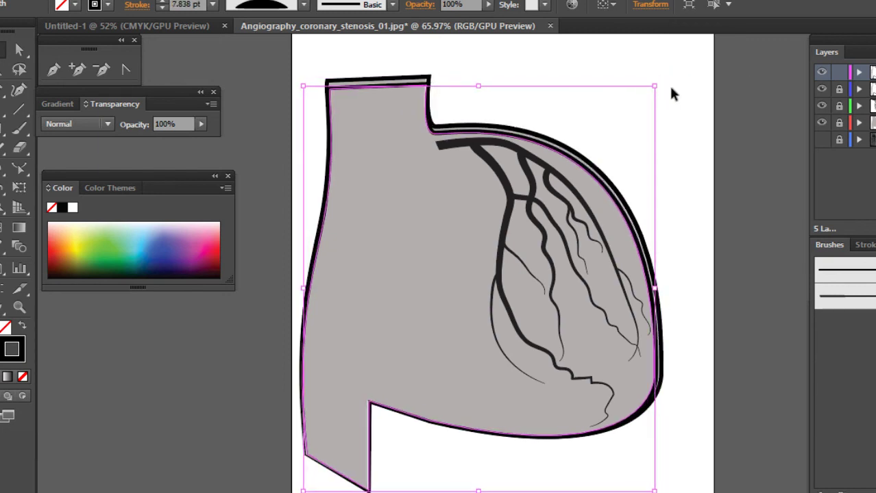
key(Up)
key(Up)
key(Up)
key(Up)
key(Up)
key(Up)
key(Up)
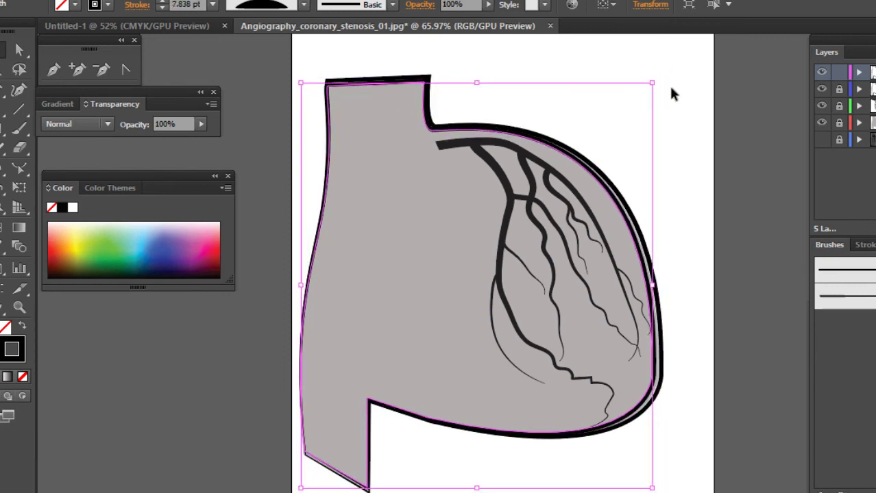
key(Right)
key(Right)
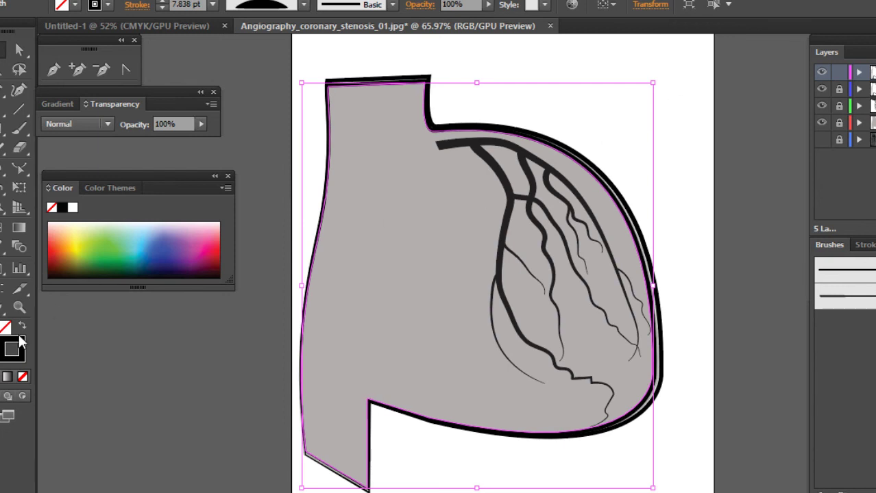
Color the copy's stroke gray #B7B0B1, then darken it to #3A3939.
double_click(12, 350)
text(B7B0B1)
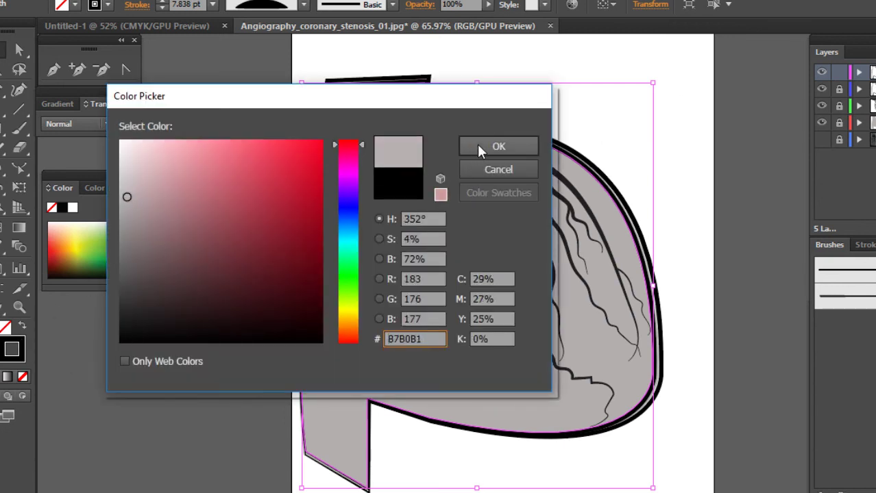
click(478, 147)
double_click(13, 350)
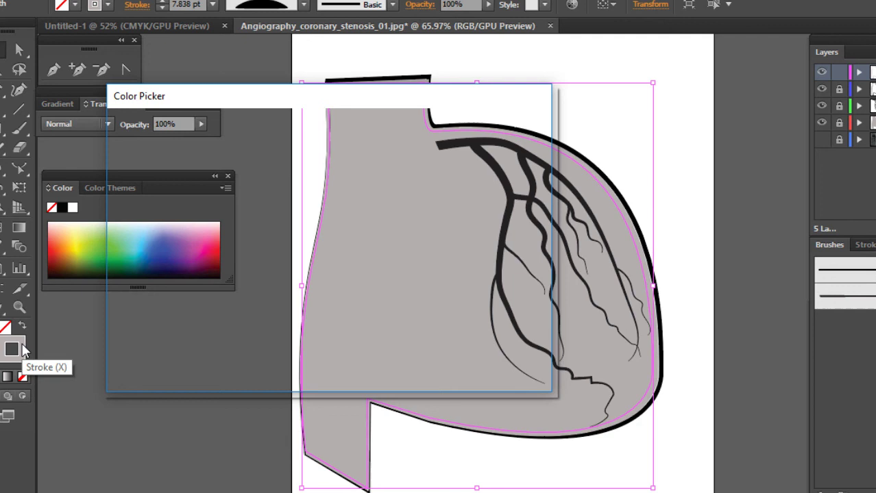
drag(127, 198, 124, 297)
click(498, 146)
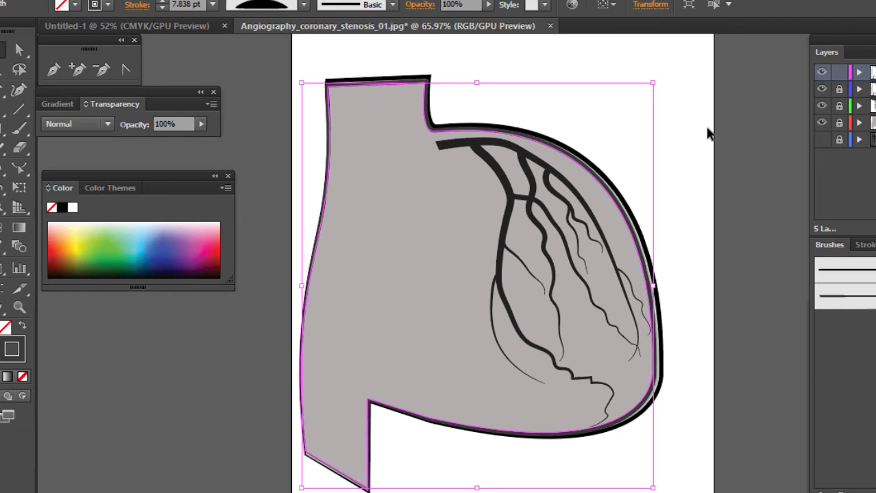
key(Right)
key(Right)
key(Right)
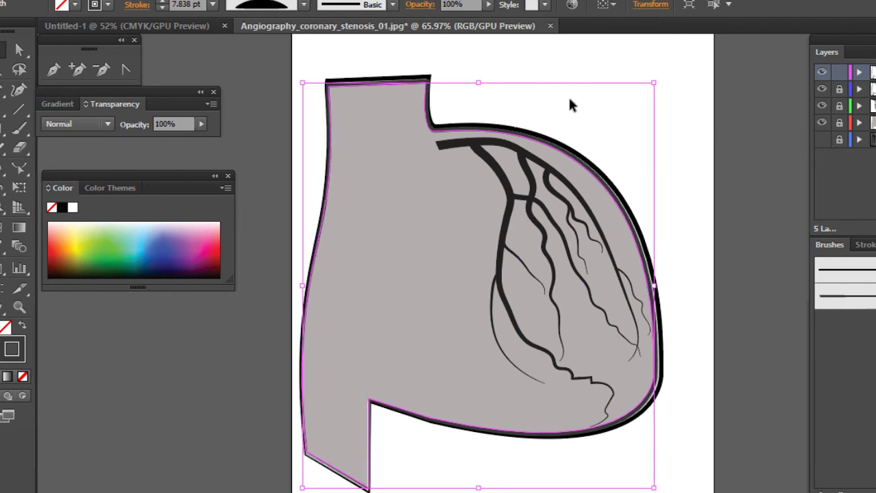
Raise the inner outline's stroke weight to 10 pt.
click(212, 4)
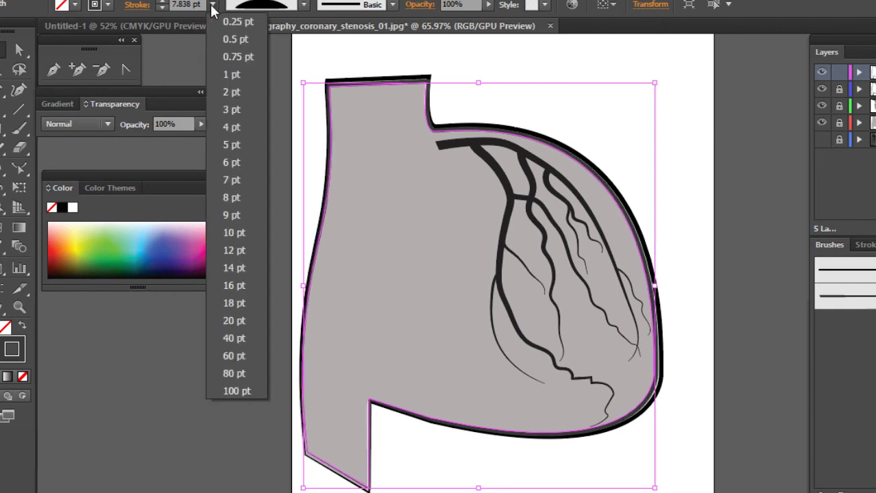
click(225, 215)
click(213, 4)
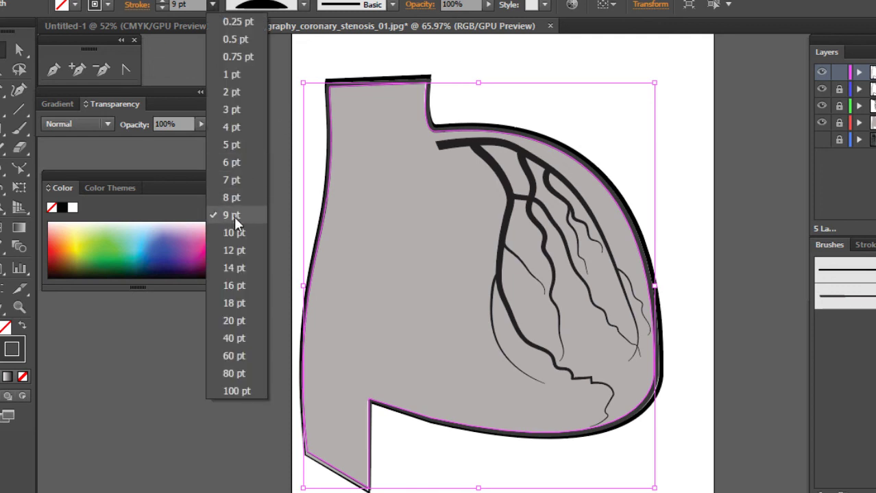
click(235, 230)
Apply a Gaussian Blur with a 55.1-pixel radius to the outline.
click(205, 0)
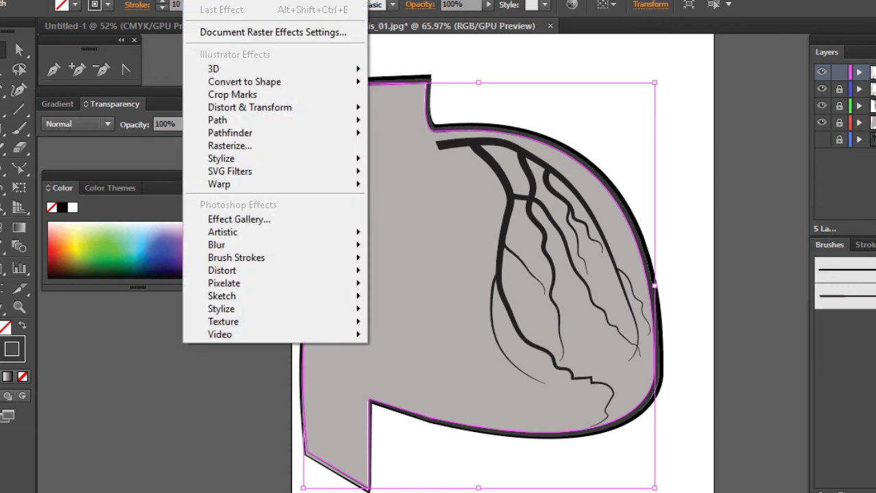
click(396, 248)
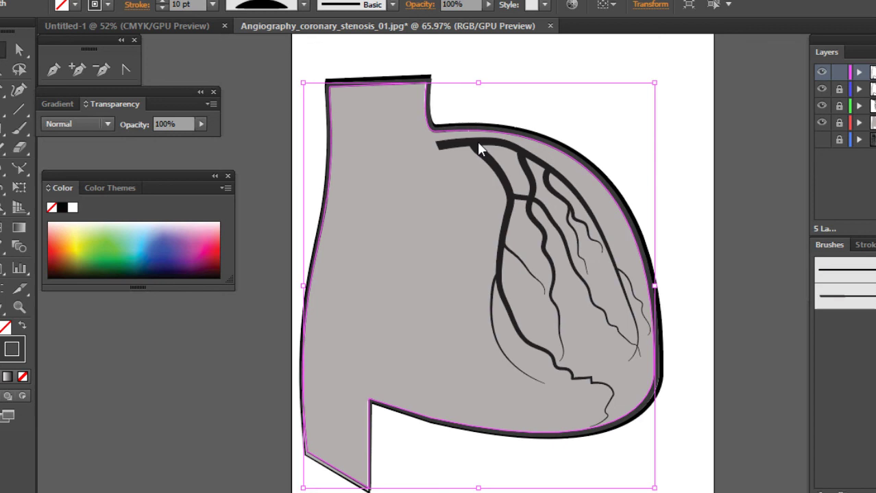
key(ctrl+alt+shift+e)
drag(510, 244, 515, 244)
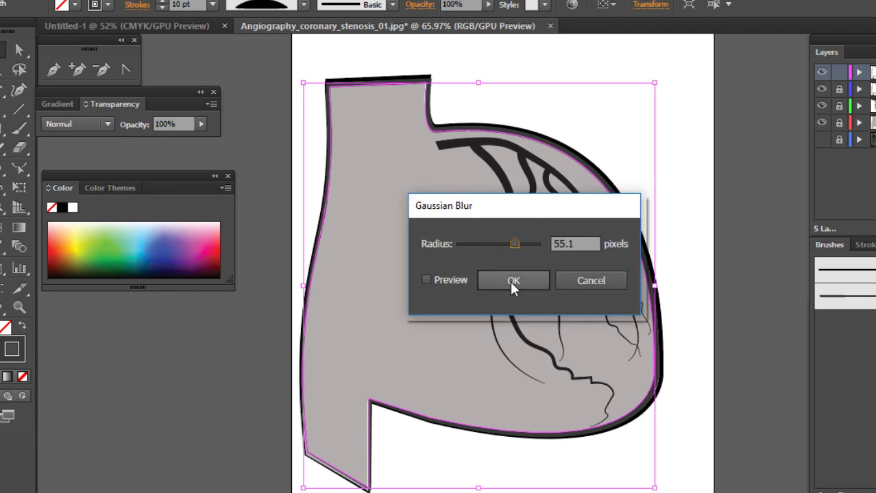
click(513, 281)
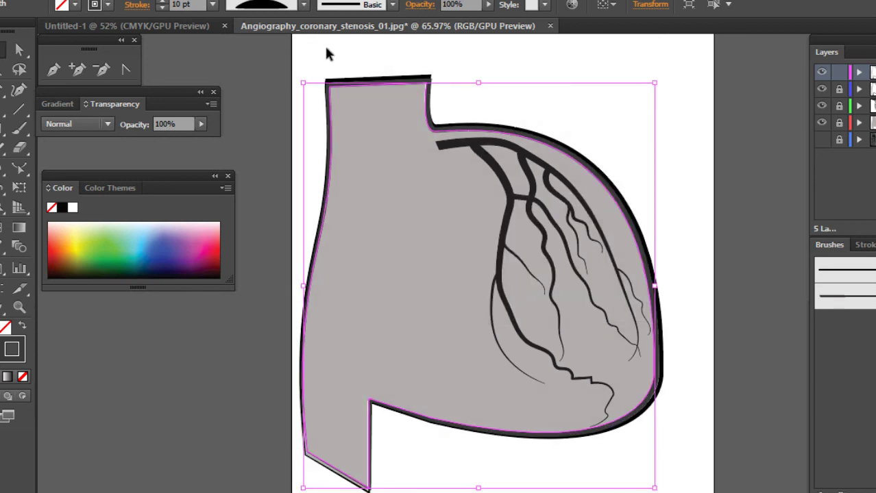